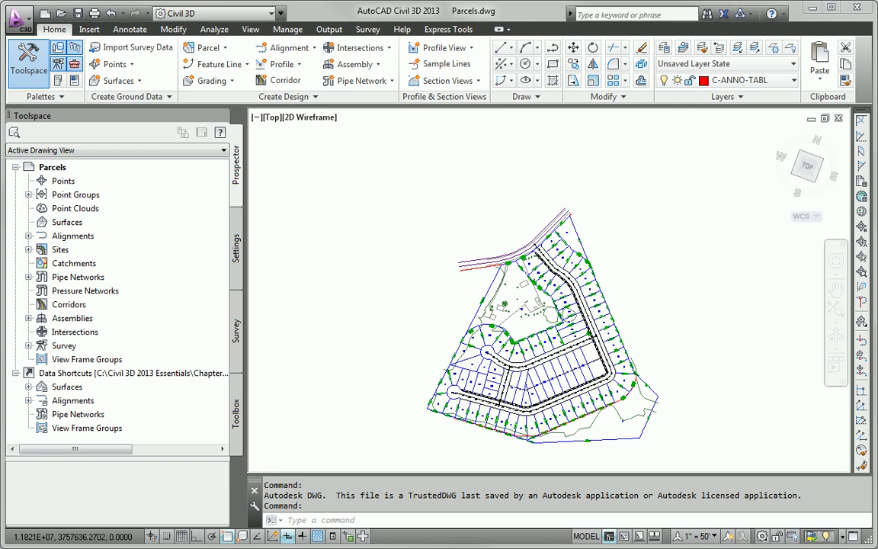
# Step: Open the Properties palette beside the drawing and select parcel 59 to show its Single-Family, 28017.20 Sq. Ft. data
pyautogui.scroll(3, 559, 345)
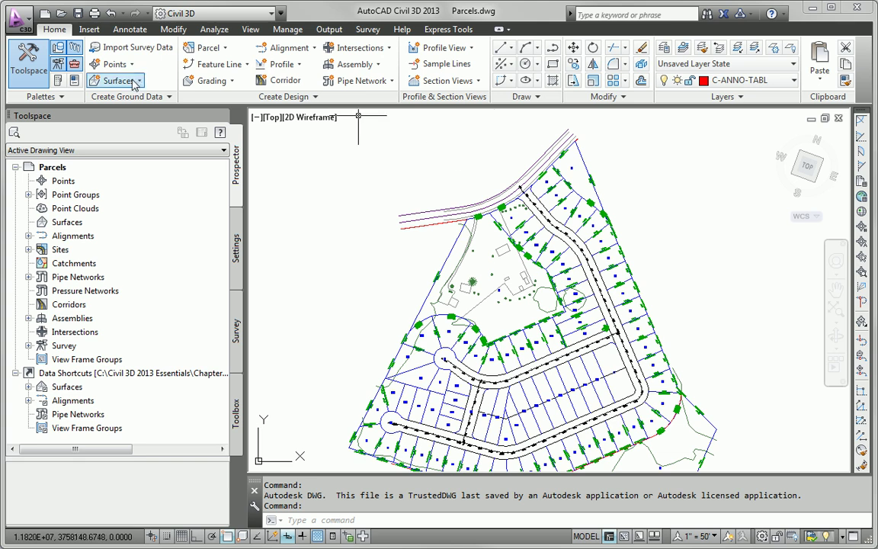
pyautogui.click(75, 82)
pyautogui.moveTo(126, 141); pyautogui.dragTo(112, 236)
pyautogui.scroll(6, 644, 176)
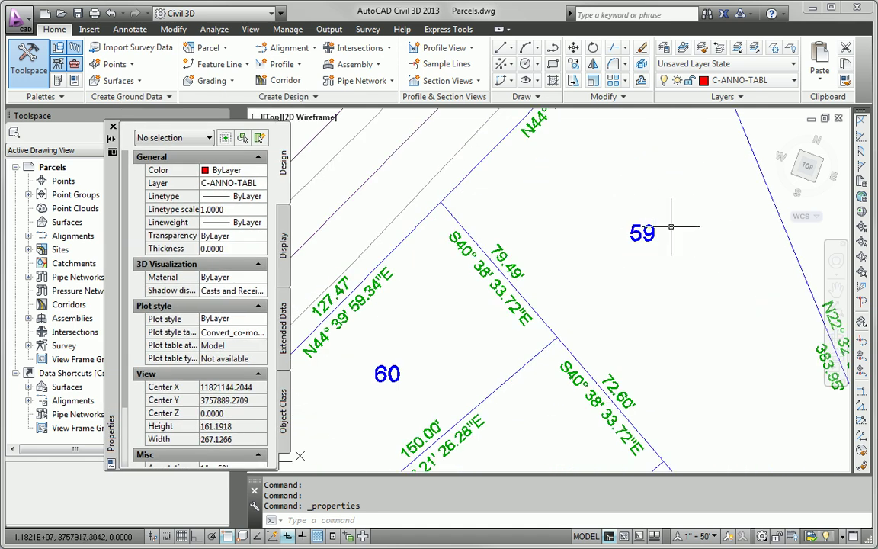
pyautogui.scroll(-4, 655, 222)
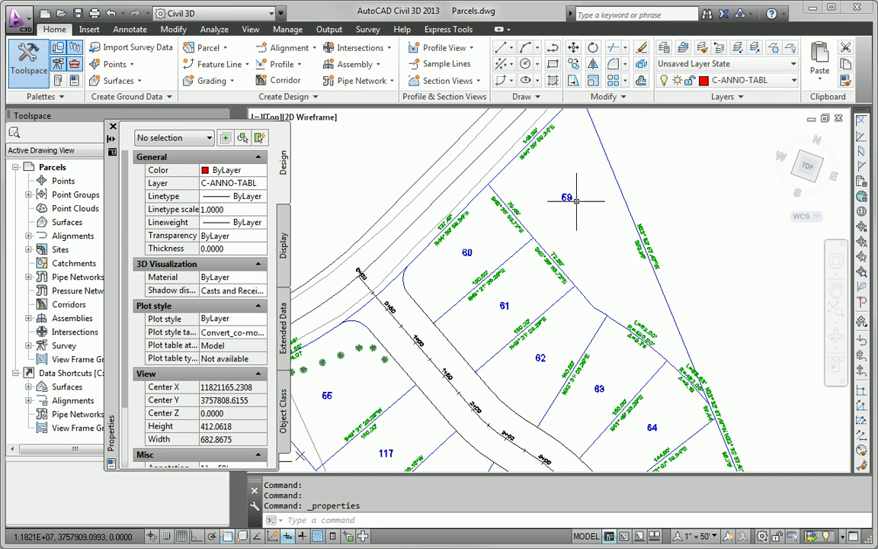
pyautogui.click(570, 198)
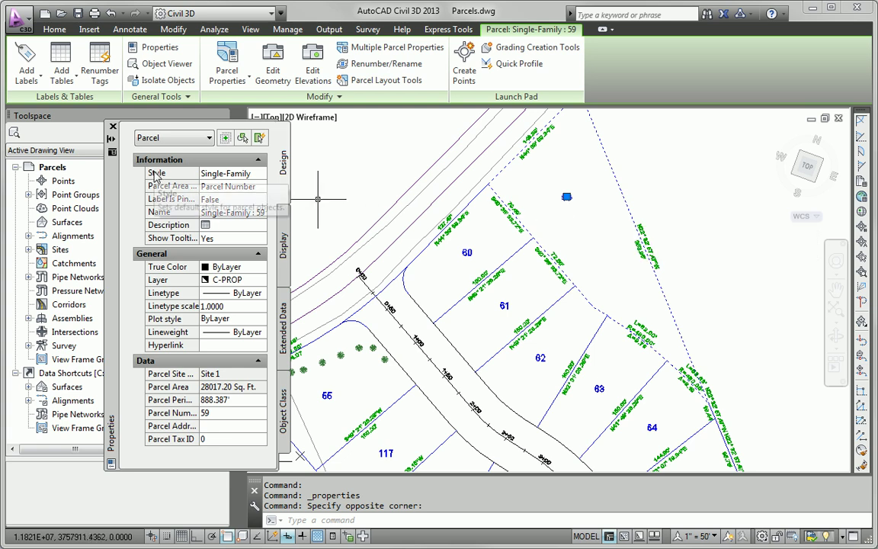
# Step: Change parcel 59's style to Open Space in the Properties palette and check the result
pyautogui.click(240, 176)
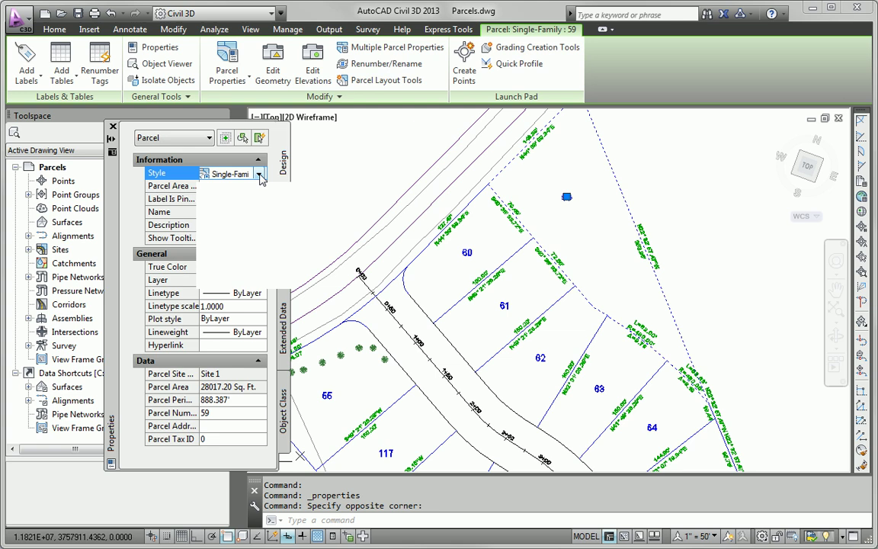
pyautogui.click(258, 174)
pyautogui.click(248, 201)
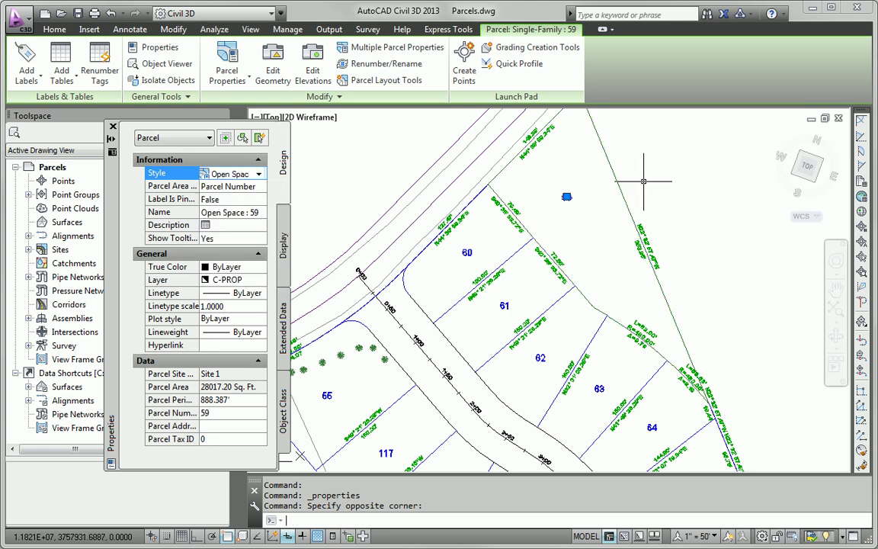
pyautogui.press('Escape')
pyautogui.moveTo(581, 226); pyautogui.dragTo(485, 240, button='middle')
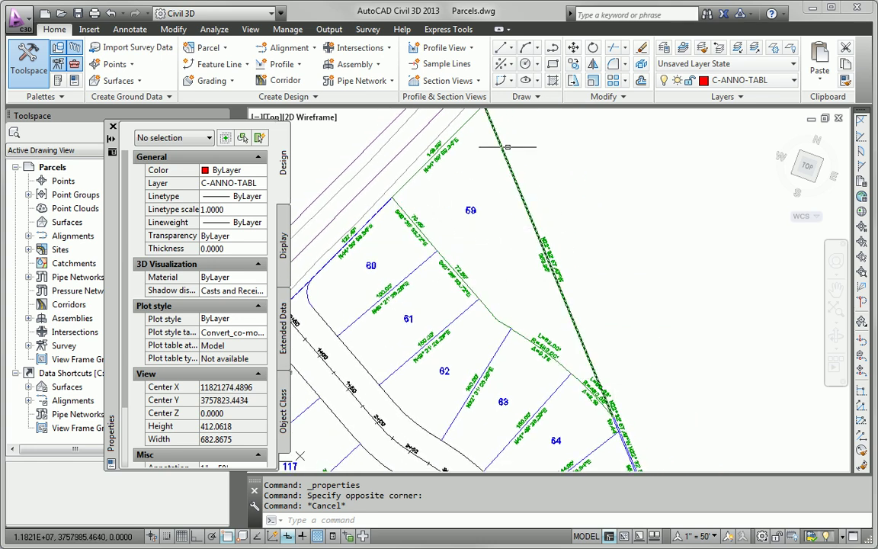
pyautogui.moveTo(505, 173); pyautogui.dragTo(566, 180, button='middle')
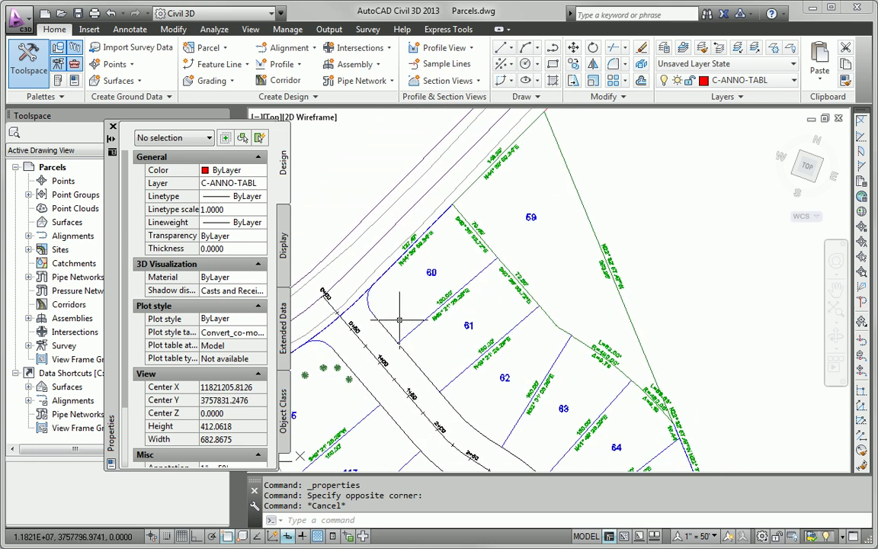
pyautogui.scroll(3, 400, 326)
pyautogui.scroll(-3, 429, 328)
pyautogui.scroll(-10, 430, 328)
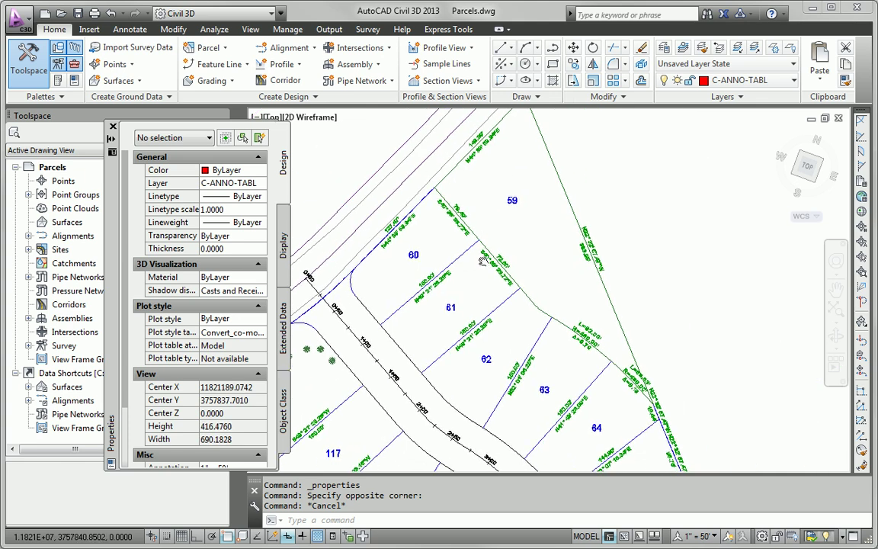
# Step: Restyle parcel 3 to Open Space, then bring parcel 2 into view
pyautogui.moveTo(507, 286); pyautogui.dragTo(542, 258, button='middle')
pyautogui.scroll(2, 534, 286)
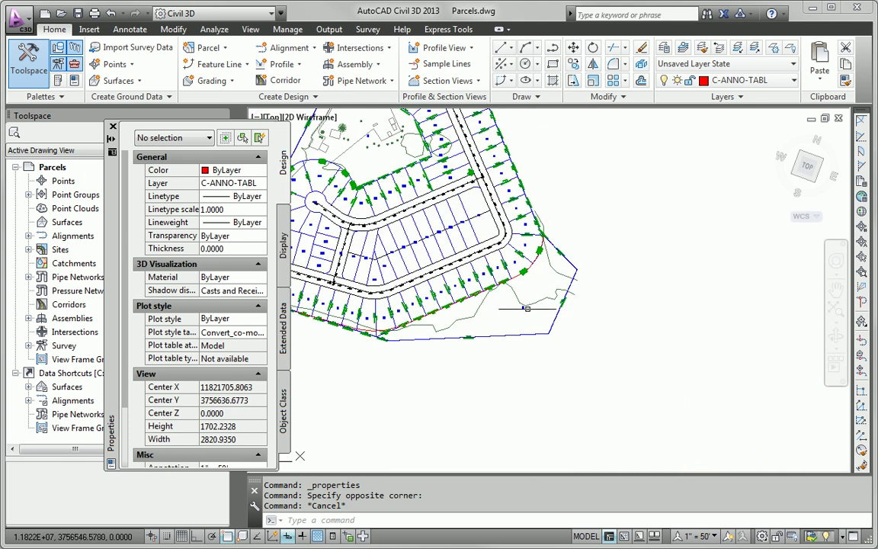
pyautogui.scroll(3, 526, 318)
pyautogui.scroll(2, 705, 338)
pyautogui.moveTo(501, 297); pyautogui.dragTo(674, 309, button='middle')
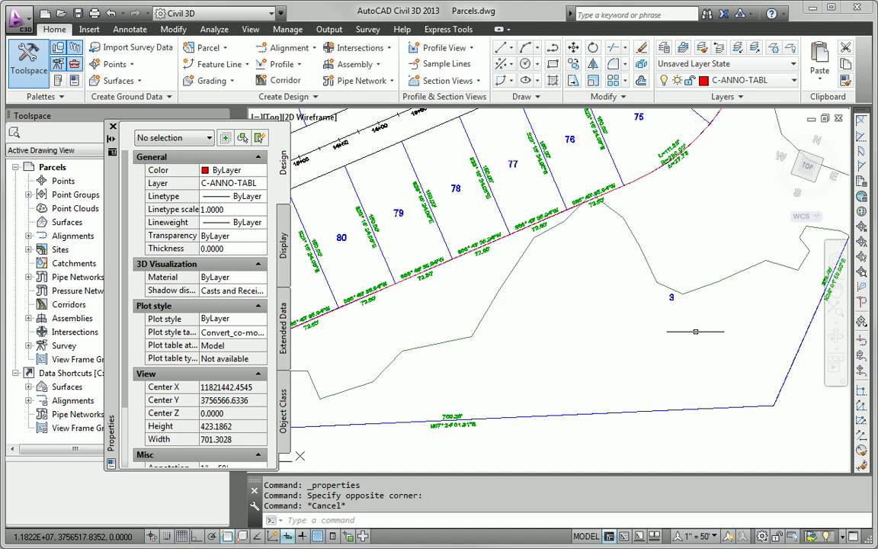
pyautogui.click(672, 296)
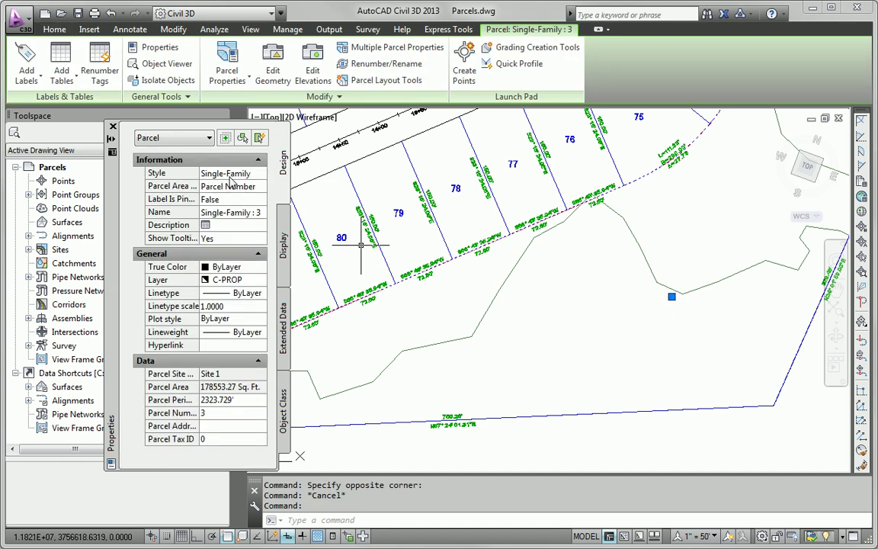
pyautogui.click(228, 174)
pyautogui.click(259, 175)
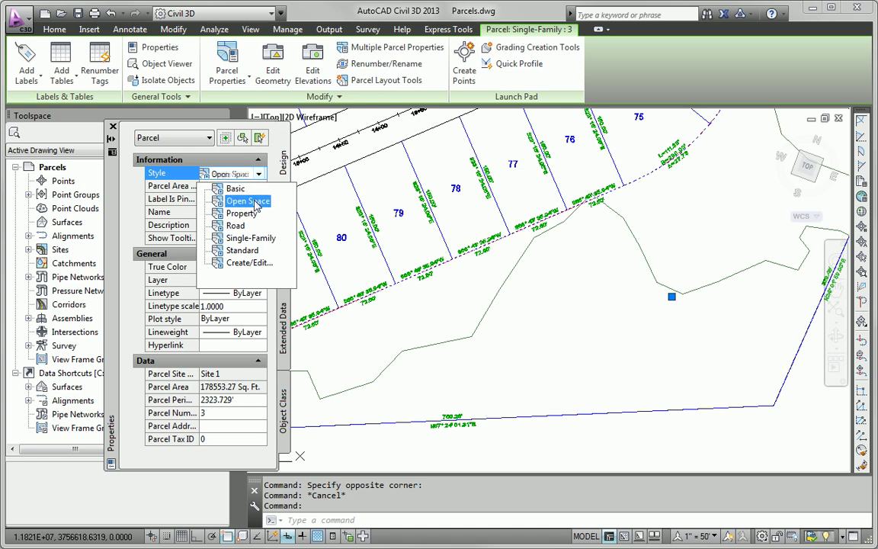
pyautogui.click(245, 201)
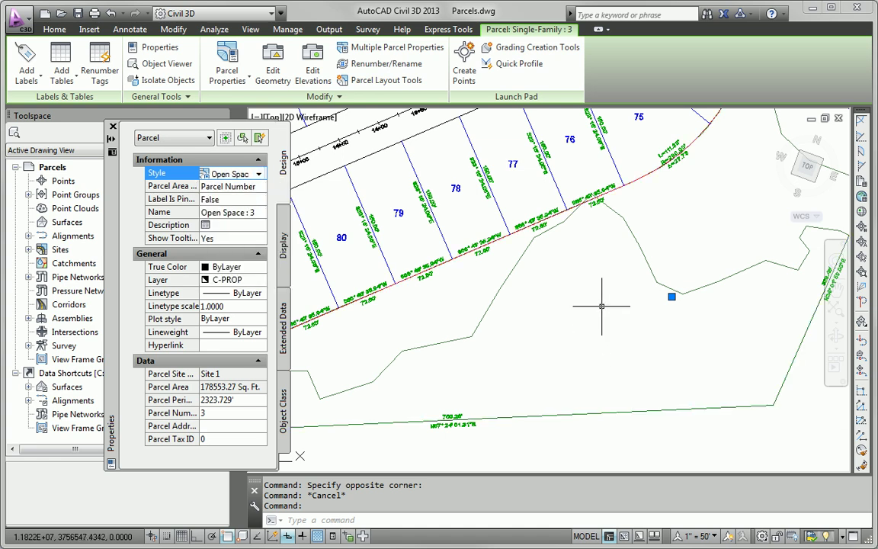
pyautogui.press('Escape')
pyautogui.scroll(-3, 628, 305)
pyautogui.moveTo(628, 305)
pyautogui.mouseDown(button='middle')
pyautogui.moveTo(644, 328)
pyautogui.moveTo(625, 359)
pyautogui.mouseUp(button='middle')
pyautogui.scroll(4, 625, 359)
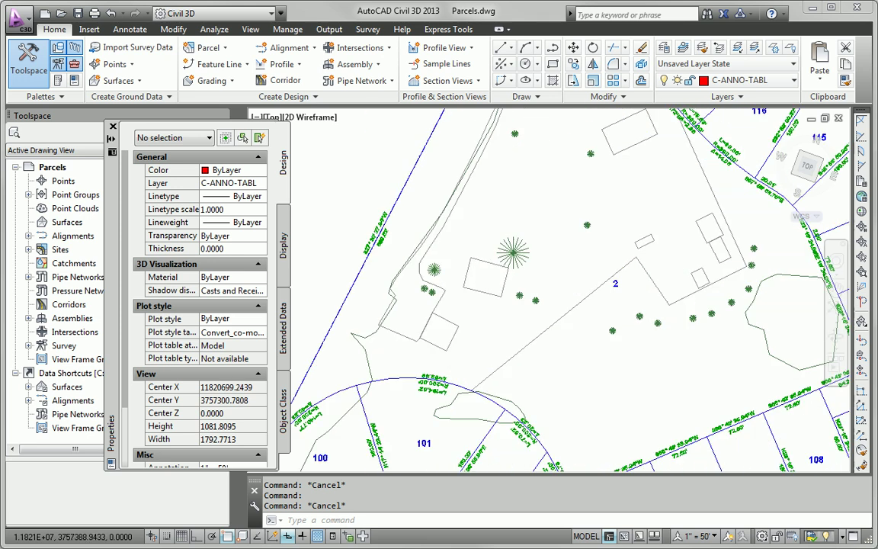
# Step: Set parcel 2's Object Style to Open Space in the Parcel Properties dialog, making it Open Space : 2
pyautogui.click(629, 296)
pyautogui.click(579, 294)
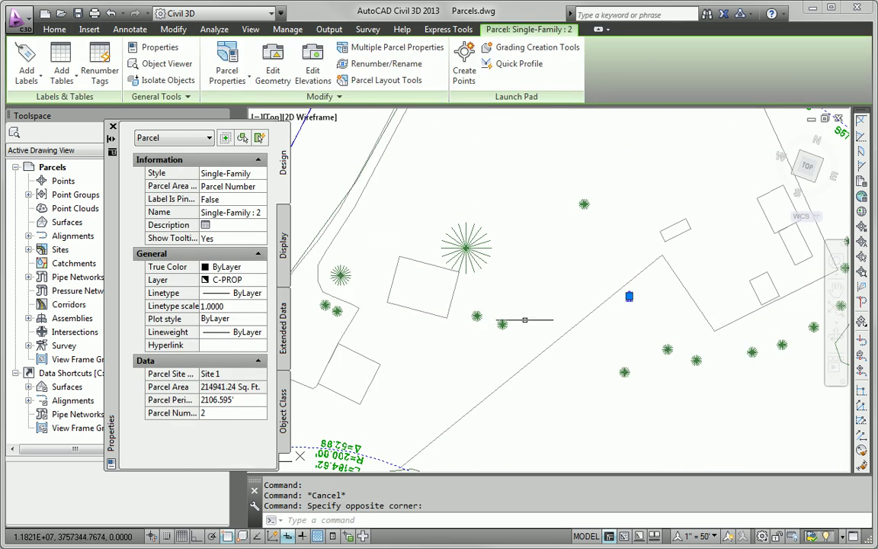
pyautogui.click(224, 65)
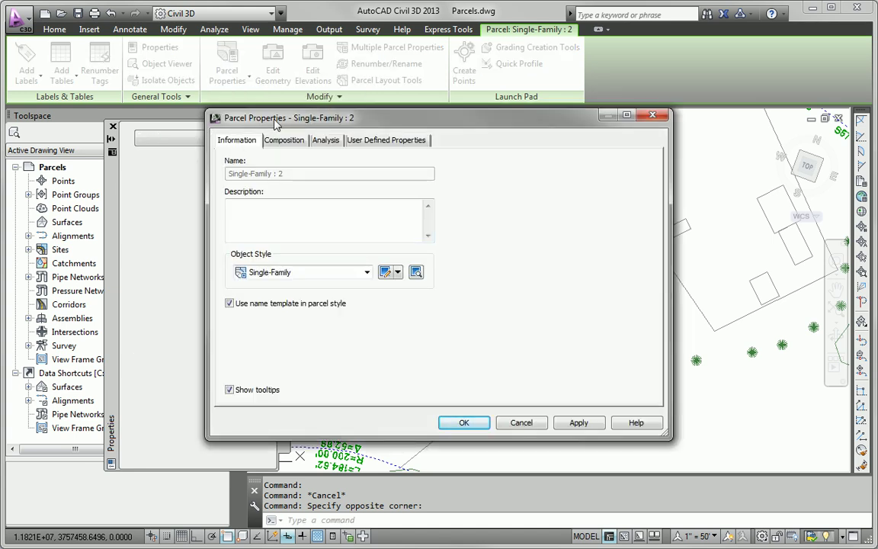
pyautogui.click(276, 273)
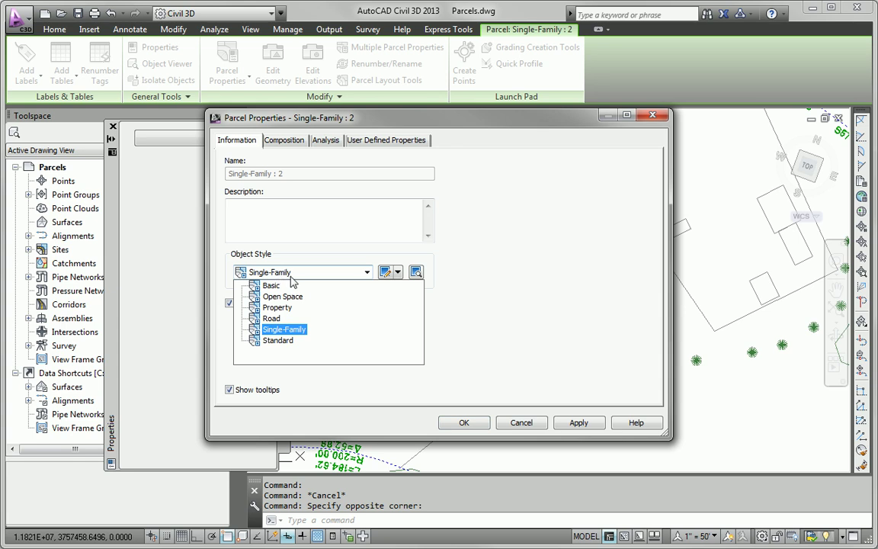
pyautogui.click(282, 297)
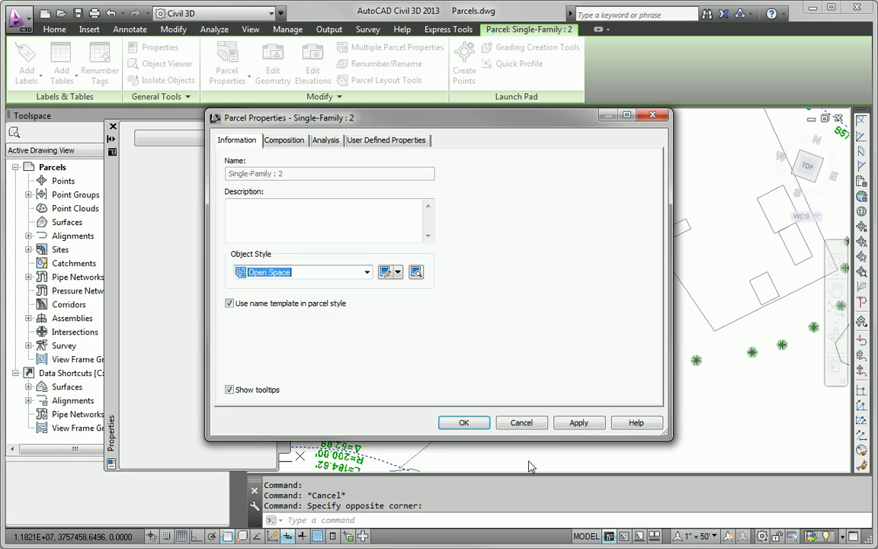
pyautogui.click(477, 424)
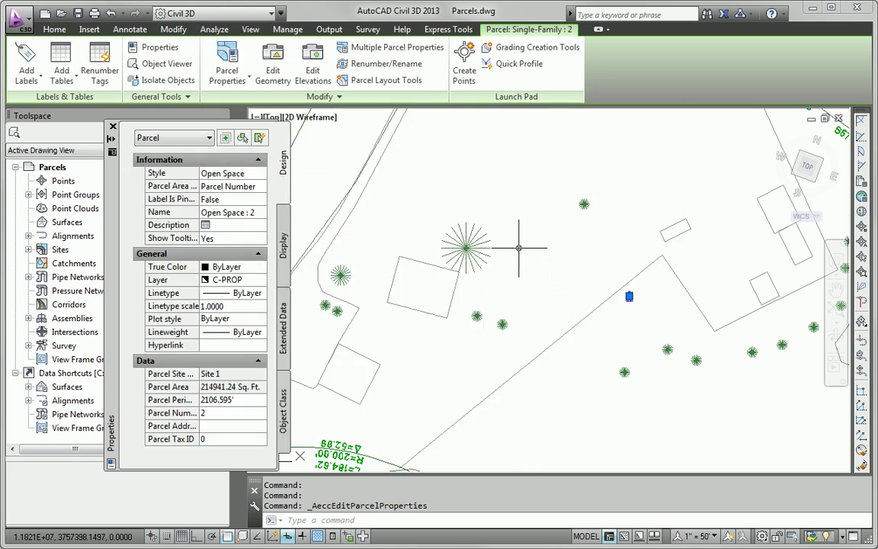
pyautogui.press('Escape')
pyautogui.scroll(-5, 524, 256)
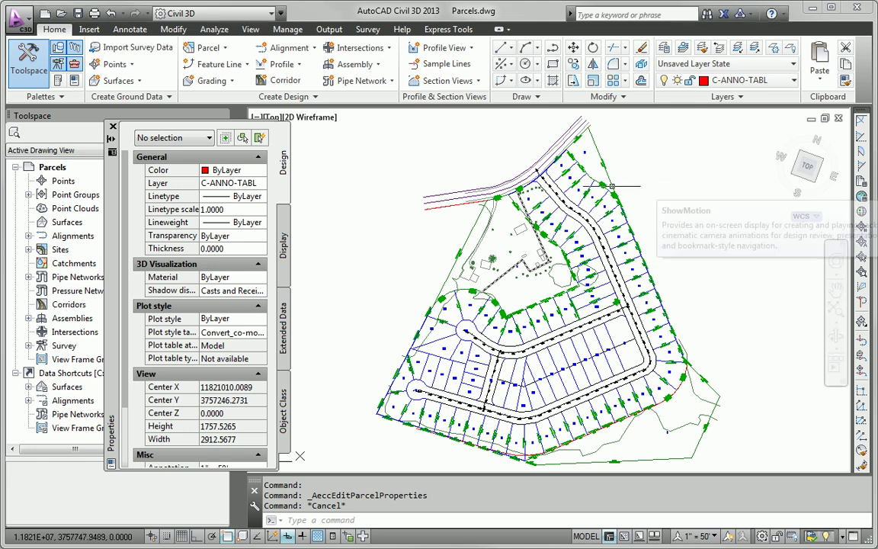
# Step: Pan and zoom to lot 59 and begin window-selecting parcel Open Space : 59
pyautogui.scroll(8, 571, 189)
pyautogui.moveTo(570, 189)
pyautogui.mouseDown(button='middle')
pyautogui.moveTo(483, 305)
pyautogui.moveTo(445, 319)
pyautogui.mouseUp(button='middle')
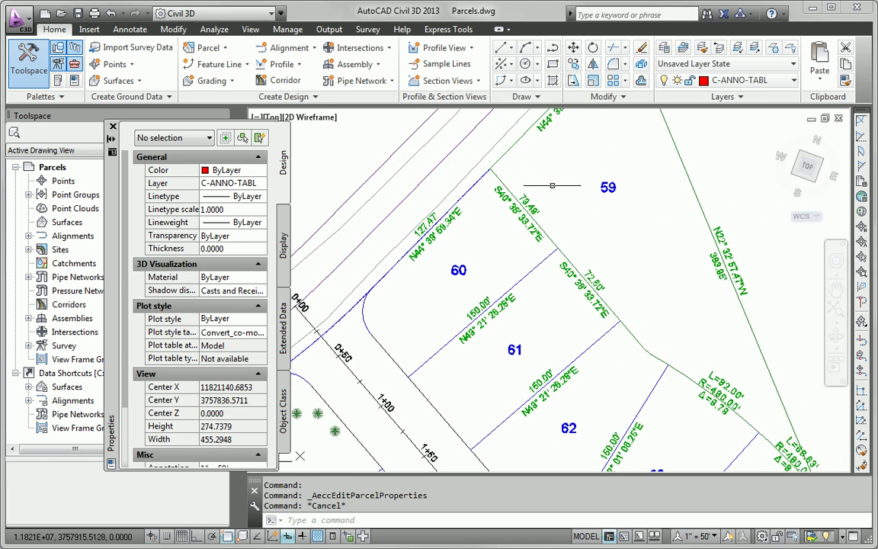
pyautogui.moveTo(653, 523)
pyautogui.mouseDown(button='middle')
pyautogui.moveTo(570, 322)
pyautogui.moveTo(472, 173)
pyautogui.moveTo(469, 151)
pyautogui.mouseUp(button='middle')
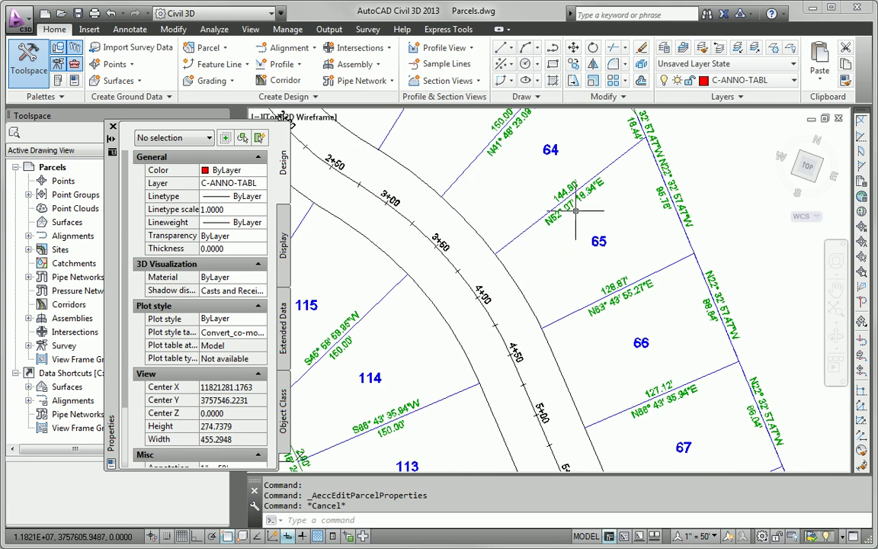
pyautogui.moveTo(587, 313); pyautogui.dragTo(719, 451, button='middle')
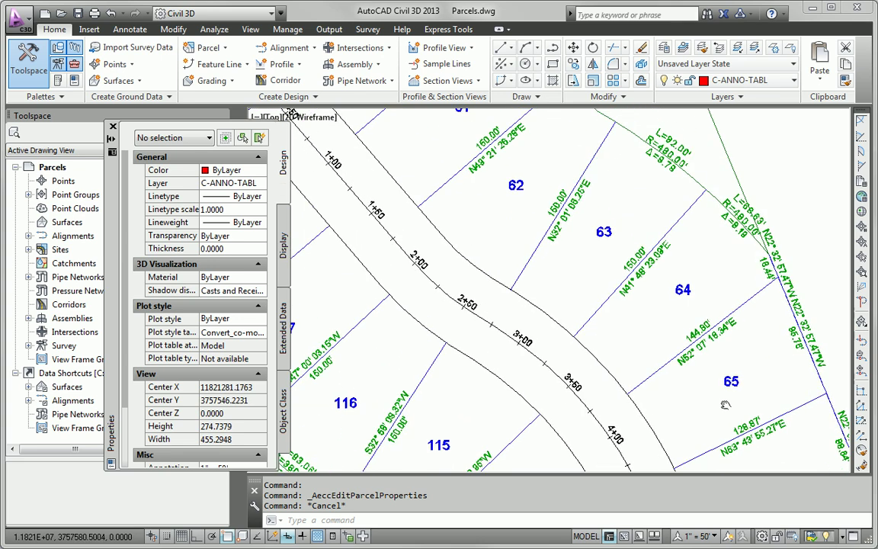
pyautogui.moveTo(525, 123)
pyautogui.mouseDown(button='middle')
pyautogui.moveTo(610, 230)
pyautogui.moveTo(662, 480)
pyautogui.mouseUp(button='middle')
pyautogui.moveTo(595, 244); pyautogui.dragTo(514, 284, button='middle')
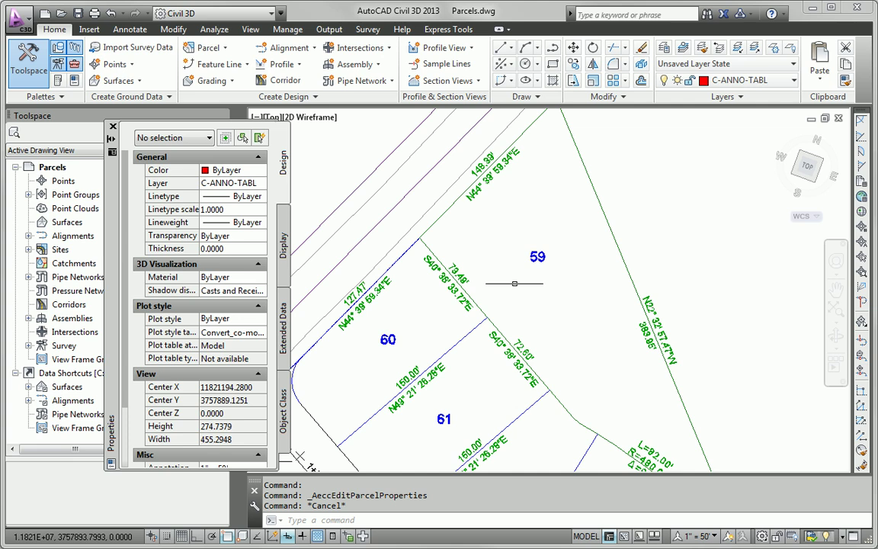
pyautogui.click(532, 256)
# Step: Set parcel 59's area label style to Name Square Foot & Acres, showing 28017.20 SQ FT and 0.64 ACRES
pyautogui.click(504, 305)
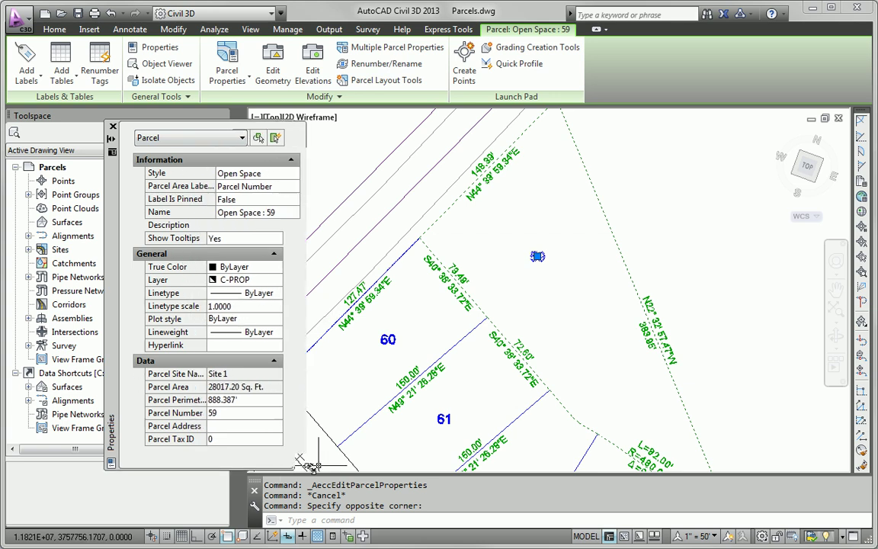
pyautogui.moveTo(202, 217)
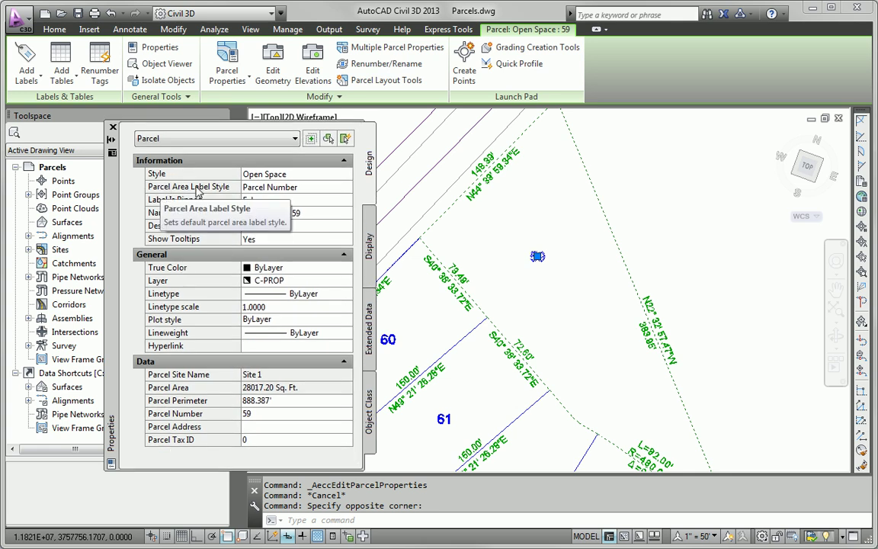
pyautogui.click(264, 191)
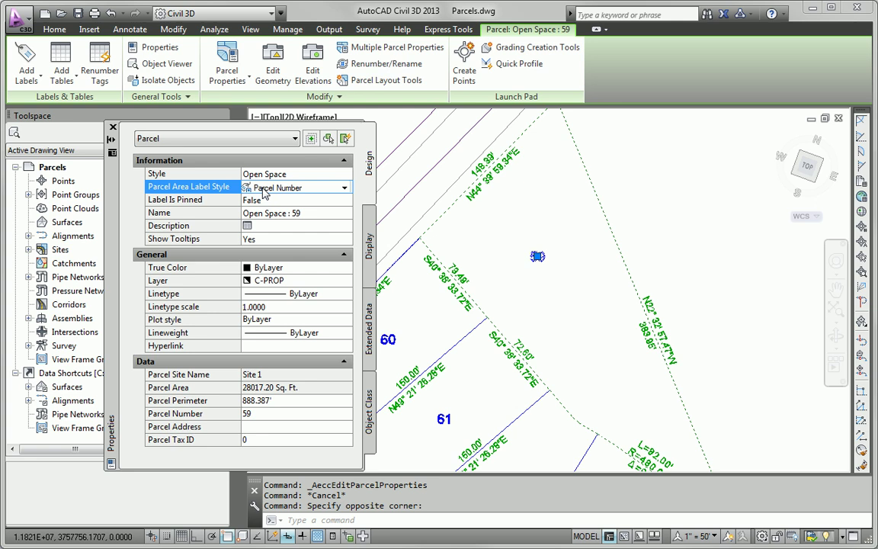
pyautogui.click(305, 191)
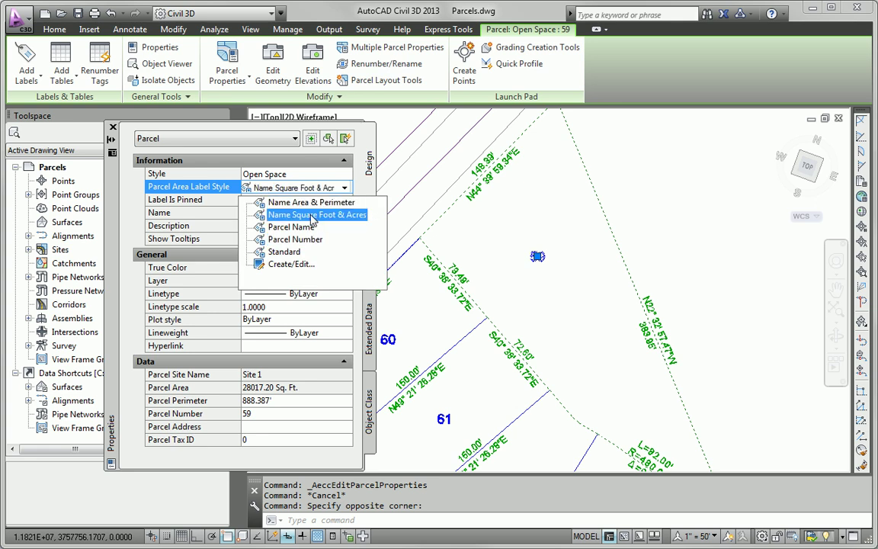
pyautogui.click(312, 216)
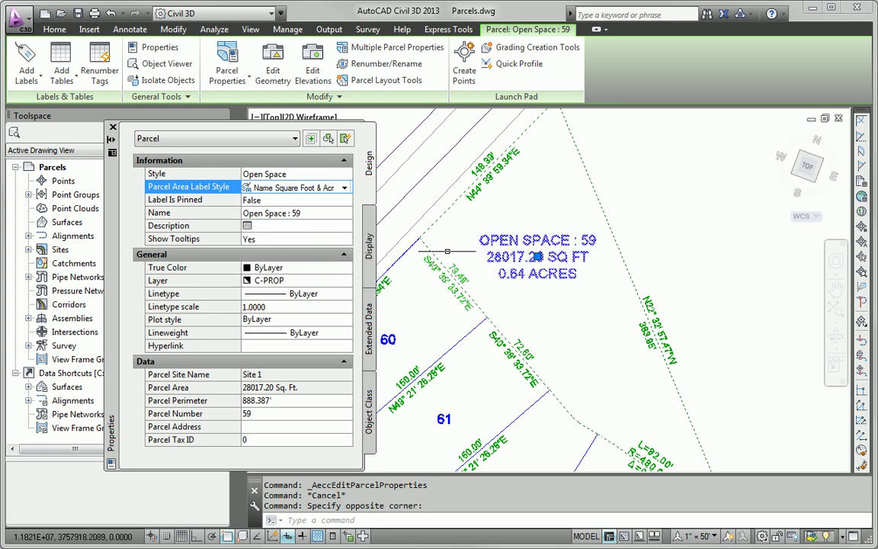
pyautogui.press('Escape')
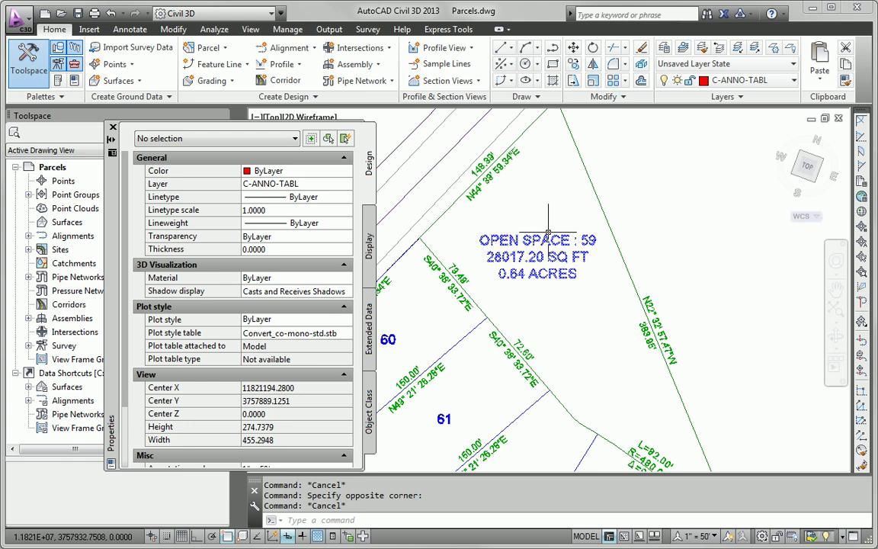
# Step: Give Open Space : 3 the Name Square Foot & Acres area label via Parcel Properties, reading 4.10 ACRES
pyautogui.scroll(-4, 568, 385)
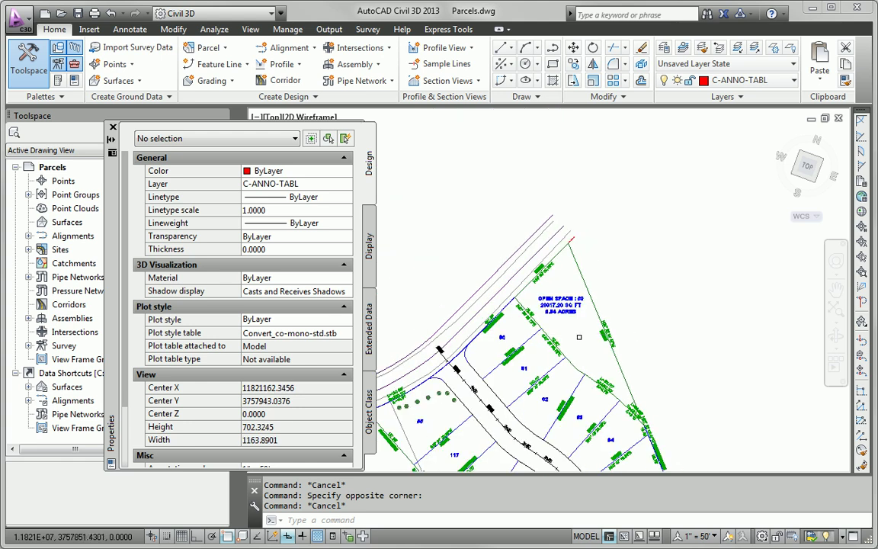
pyautogui.moveTo(560, 237)
pyautogui.mouseDown(button='middle')
pyautogui.moveTo(644, 239)
pyautogui.moveTo(755, 175)
pyautogui.moveTo(630, 217)
pyautogui.moveTo(587, 202)
pyautogui.moveTo(561, 209)
pyautogui.mouseUp(button='middle')
pyautogui.scroll(-2, 755, 175)
pyautogui.scroll(6, 644, 335)
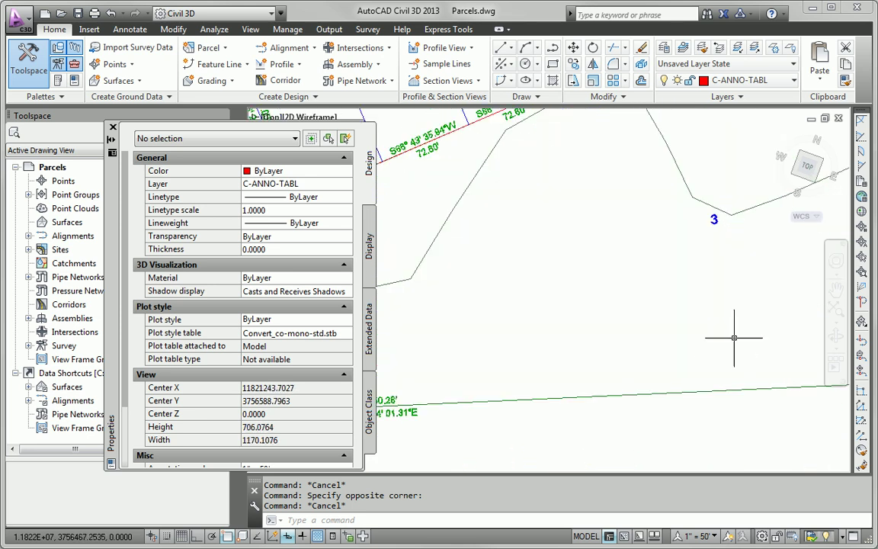
pyautogui.click(713, 220)
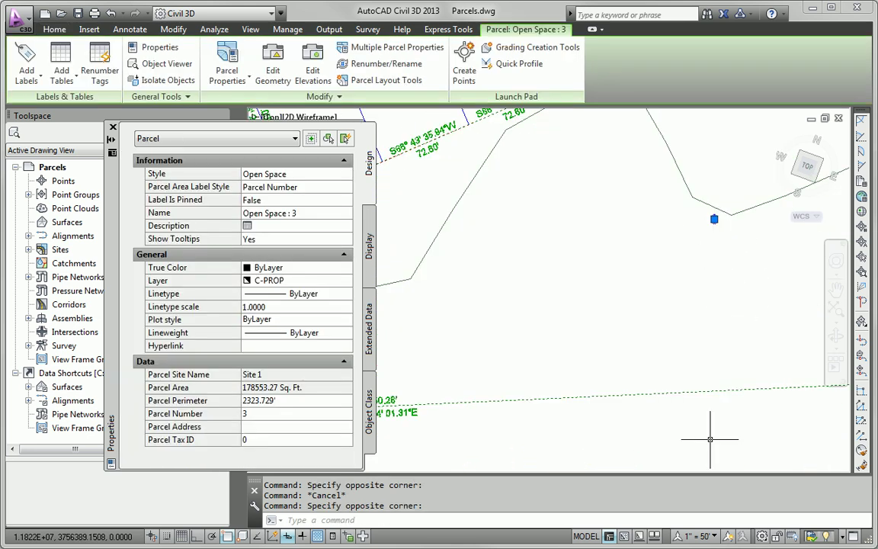
pyautogui.click(230, 53)
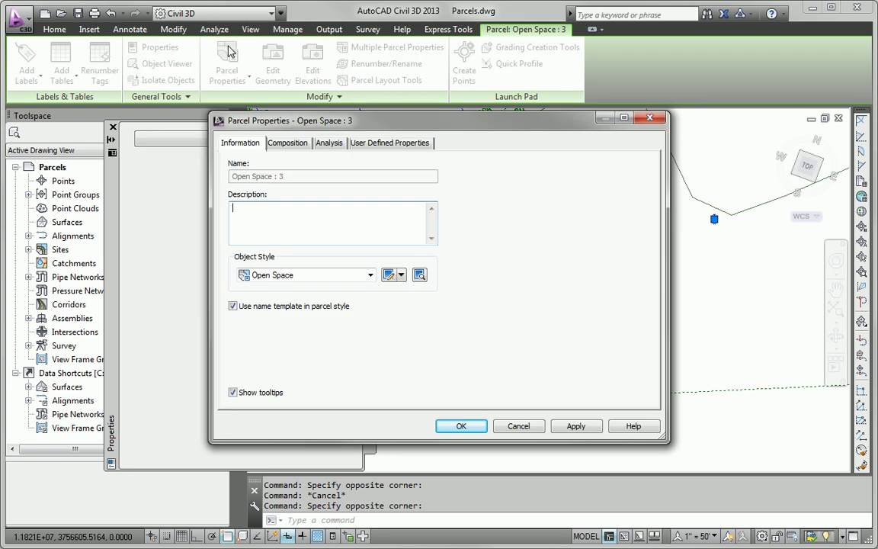
pyautogui.click(287, 145)
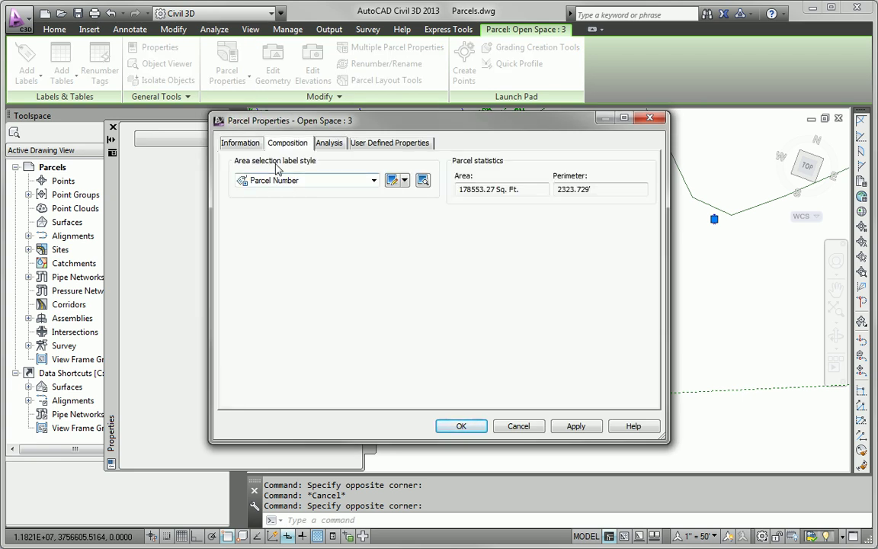
pyautogui.click(374, 181)
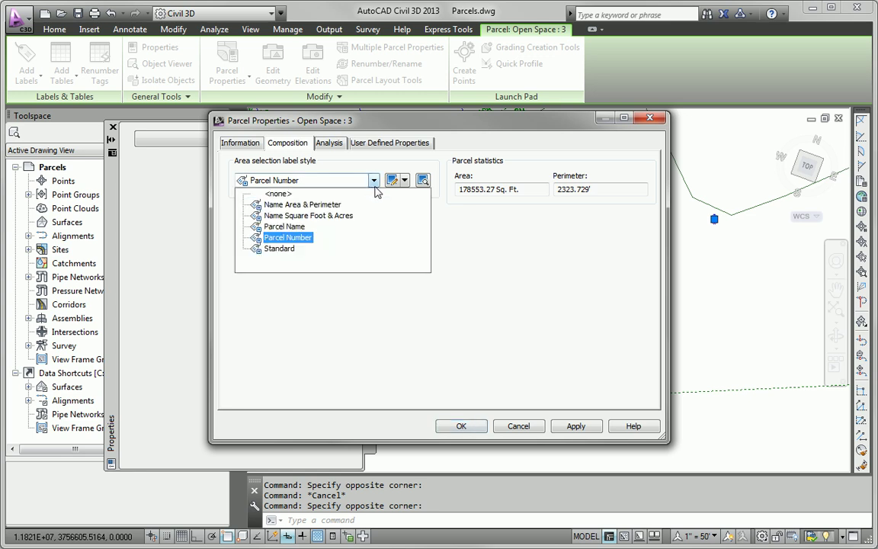
pyautogui.click(333, 217)
pyautogui.click(481, 431)
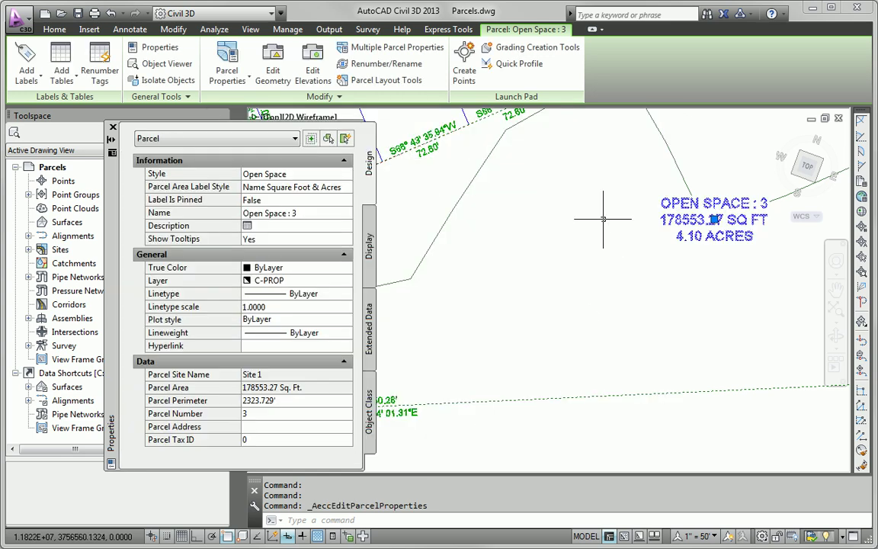
pyautogui.press('Escape')
pyautogui.scroll(-8, 659, 336)
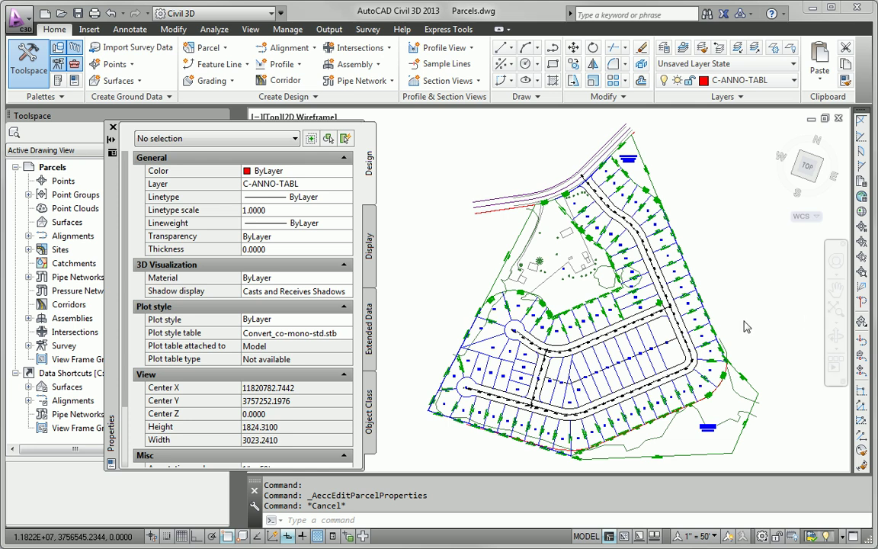
# Step: Turn Osnap off with F3 and stretch Main Road A's curve midpoint grip inward
pyautogui.scroll(5, 690, 364)
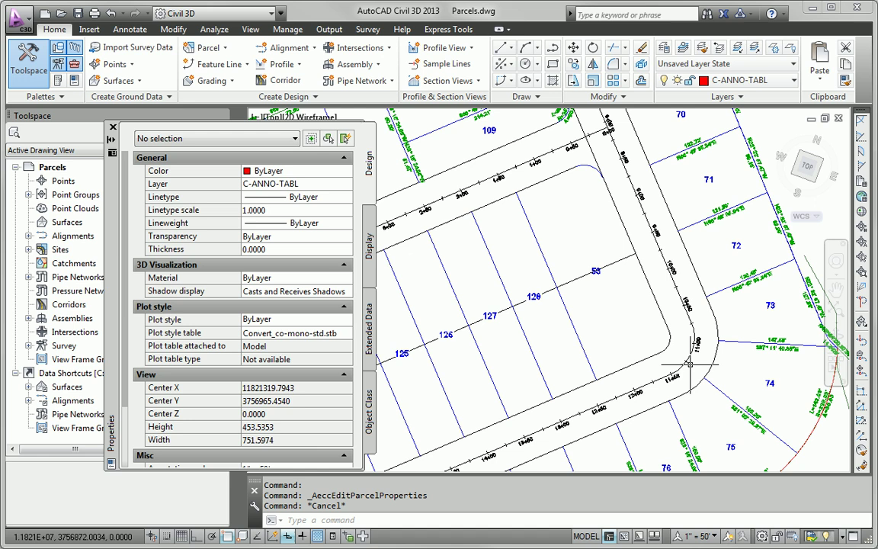
pyautogui.scroll(3, 689, 364)
pyautogui.moveTo(690, 364)
pyautogui.mouseDown(button='middle')
pyautogui.moveTo(678, 233)
pyautogui.moveTo(693, 305)
pyautogui.moveTo(709, 312)
pyautogui.mouseUp(button='middle')
pyautogui.click(678, 233)
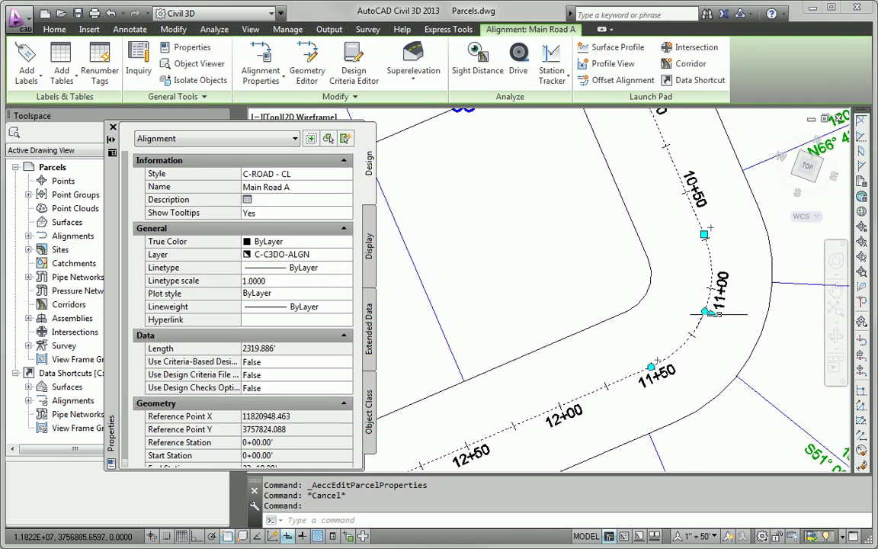
pyautogui.click(705, 312)
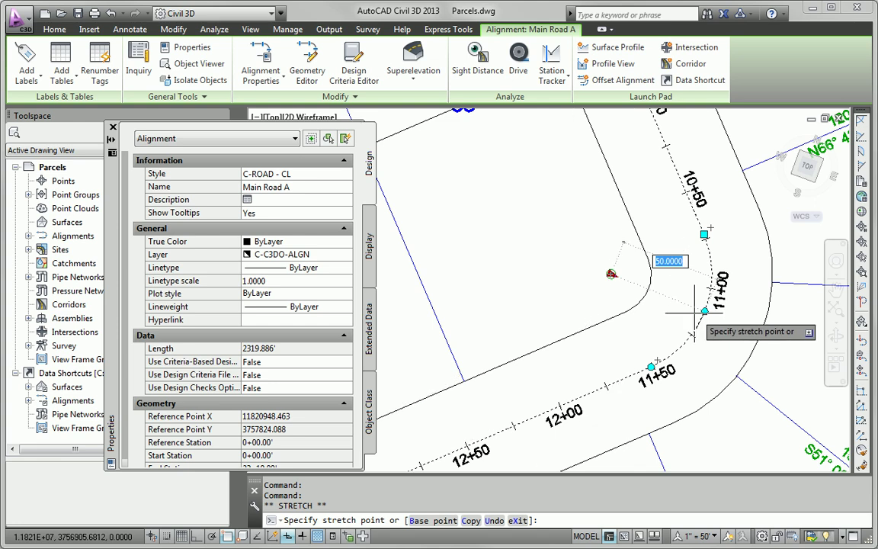
pyautogui.press('F3')
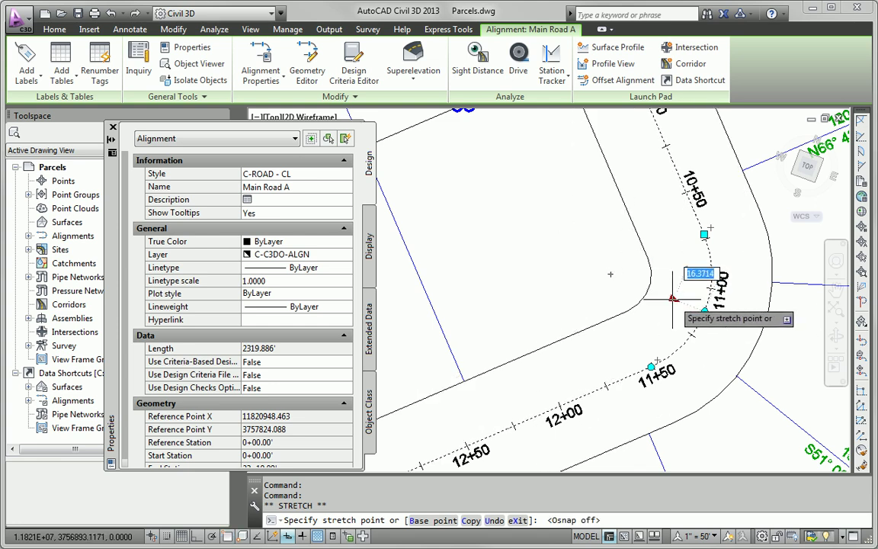
pyautogui.scroll(-2, 673, 296)
pyautogui.scroll(-2, 673, 295)
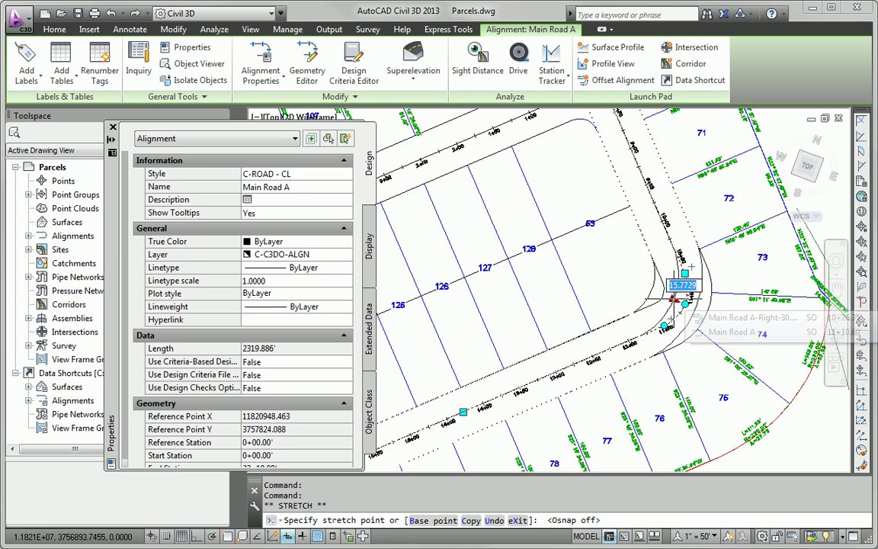
pyautogui.click(673, 297)
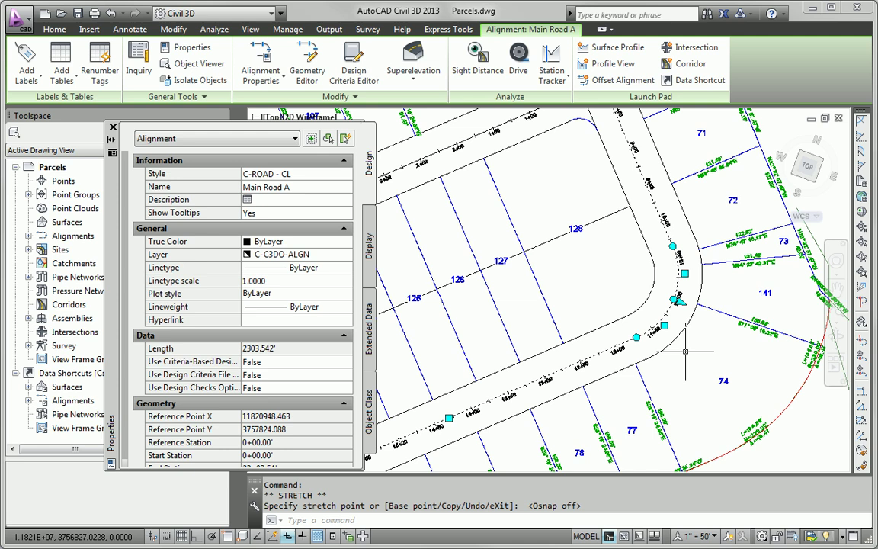
pyautogui.moveTo(710, 344)
pyautogui.mouseDown(button='middle')
pyautogui.moveTo(724, 431)
pyautogui.moveTo(724, 362)
pyautogui.mouseUp(button='middle')
pyautogui.press('Escape')
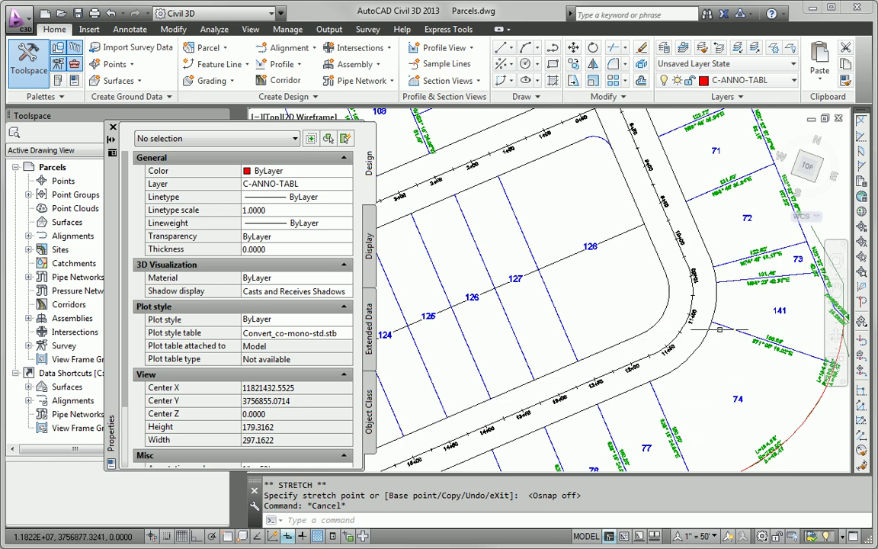
# Step: Stretch the curve grip farther left, shortening Main Road A to 2286.112'
pyautogui.scroll(2, 720, 329)
pyautogui.click(672, 286)
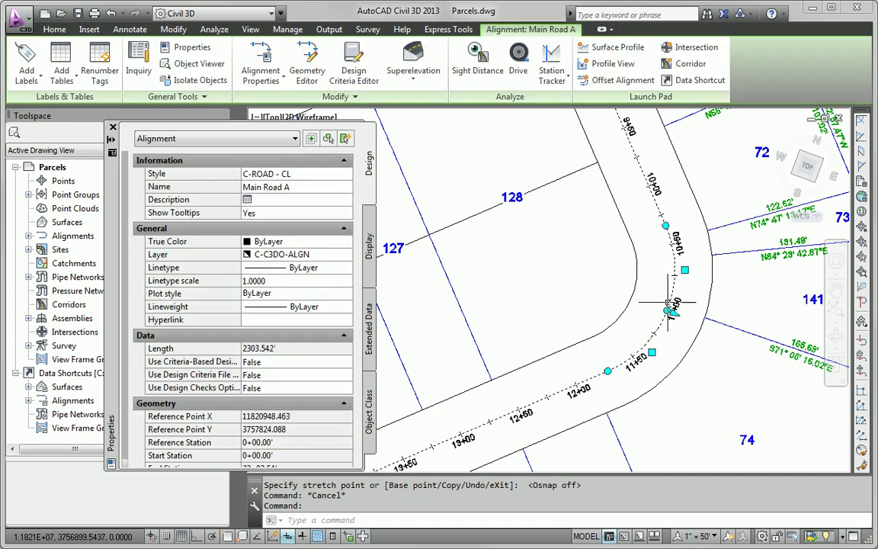
pyautogui.click(668, 310)
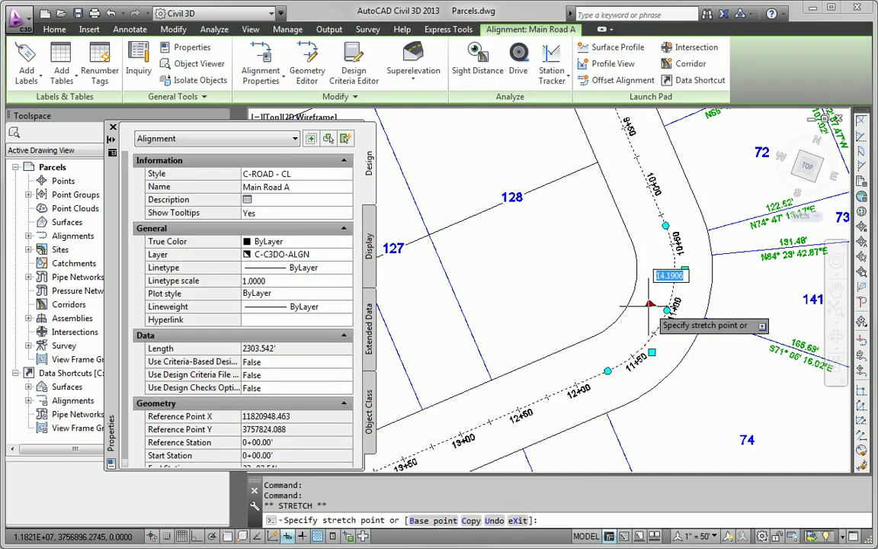
pyautogui.click(648, 304)
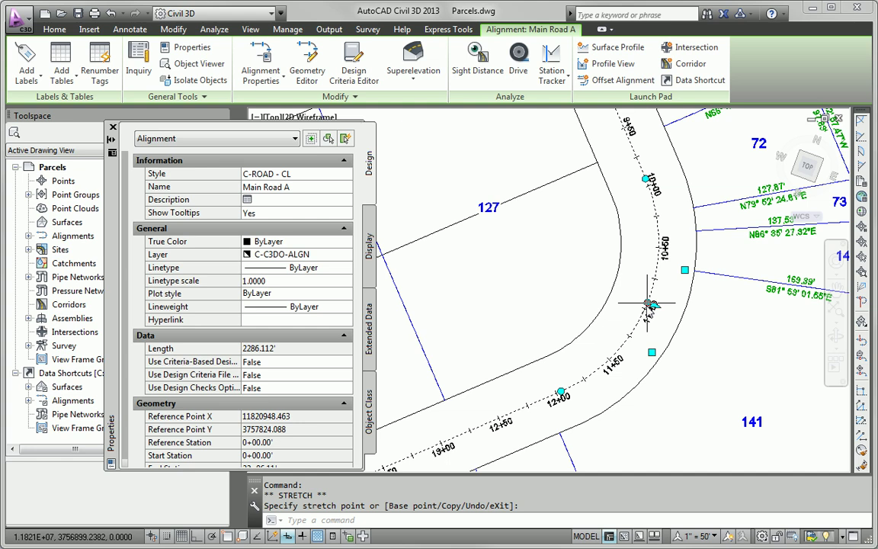
pyautogui.press('Escape')
pyautogui.scroll(-6, 675, 372)
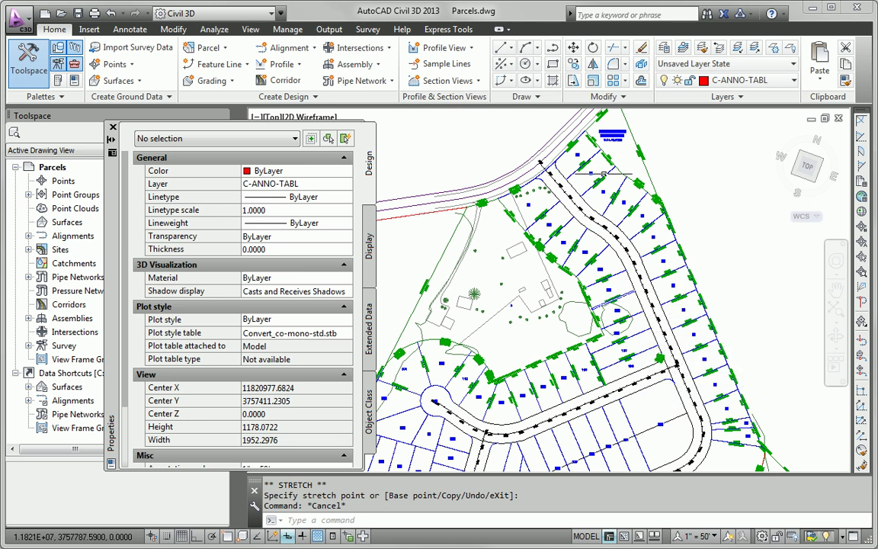
pyautogui.scroll(6, 555, 326)
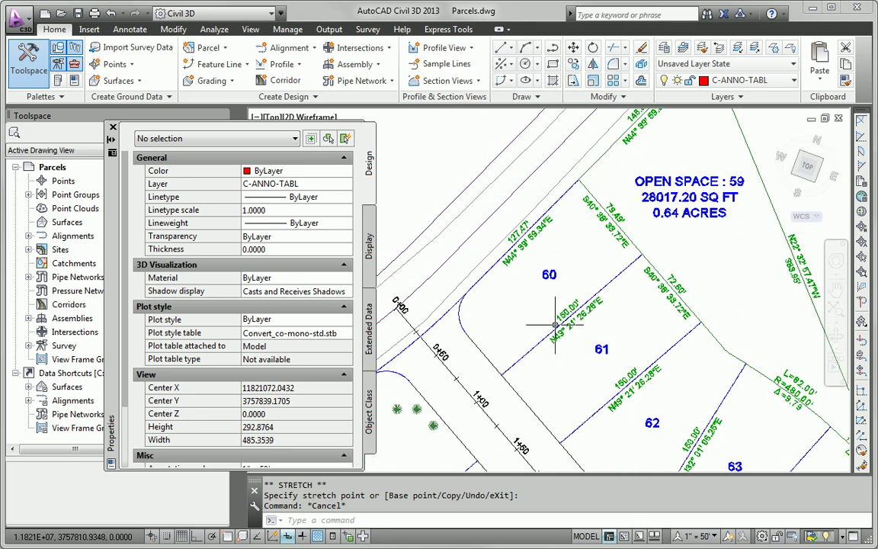
pyautogui.moveTo(556, 326)
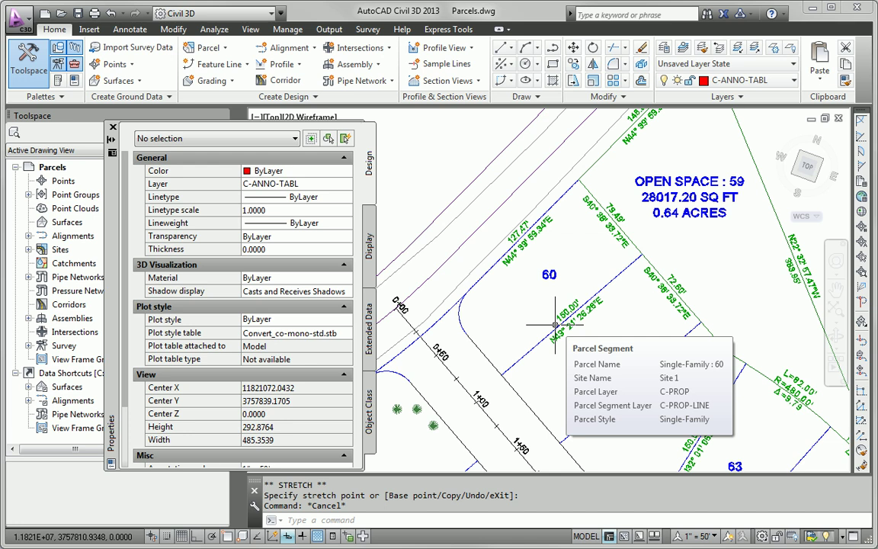
pyautogui.moveTo(619, 256); pyautogui.dragTo(496, 285, button='middle')
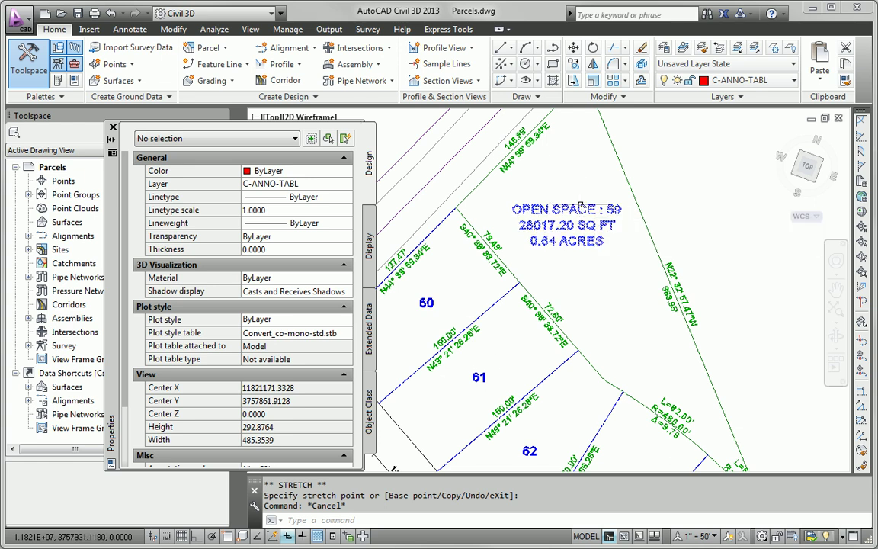
pyautogui.moveTo(580, 206); pyautogui.dragTo(626, 194, button='middle')
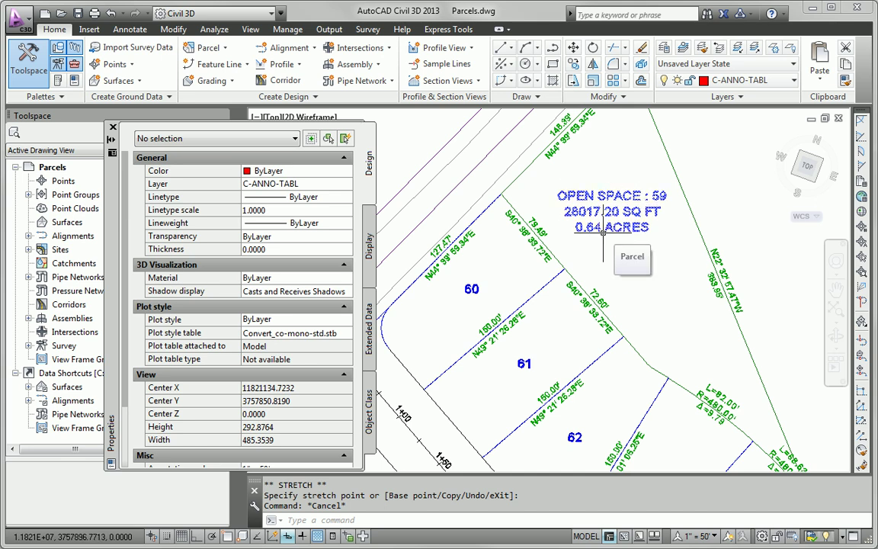
pyautogui.scroll(-4, 644, 187)
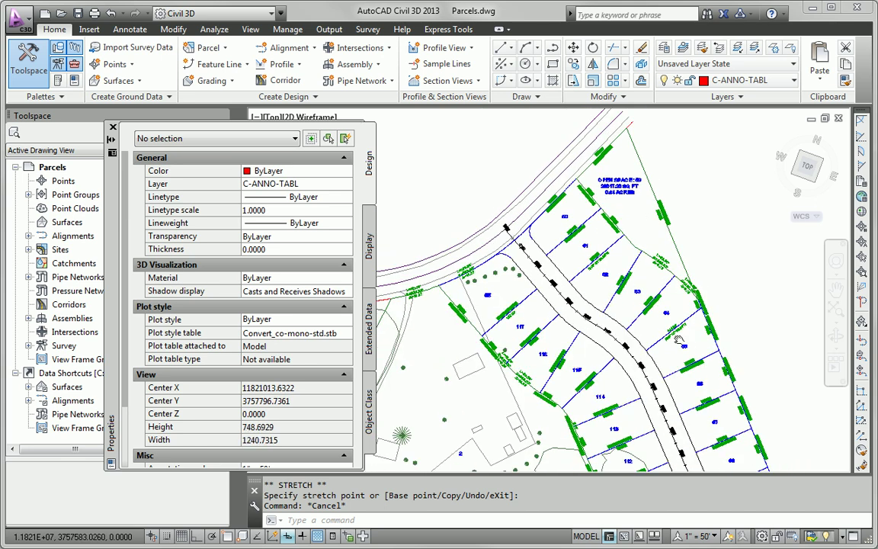
pyautogui.scroll(4, 644, 187)
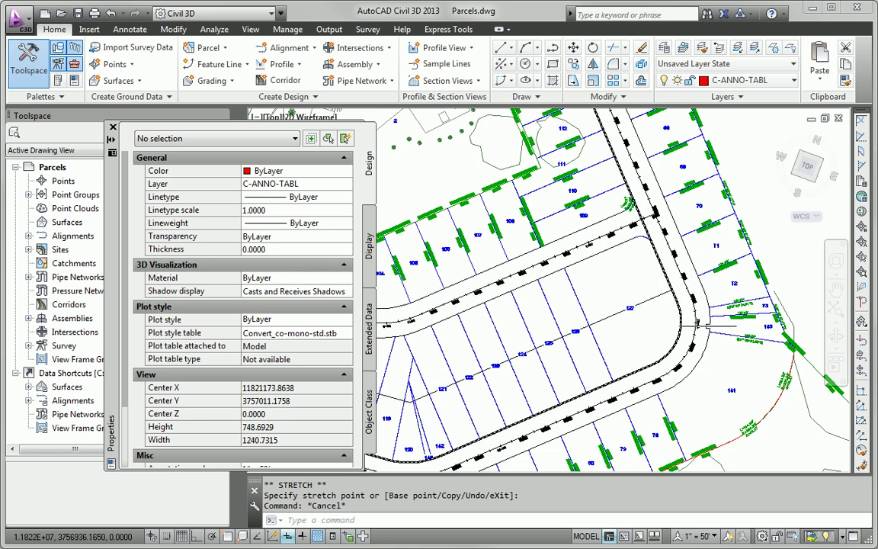
pyautogui.scroll(5, 713, 339)
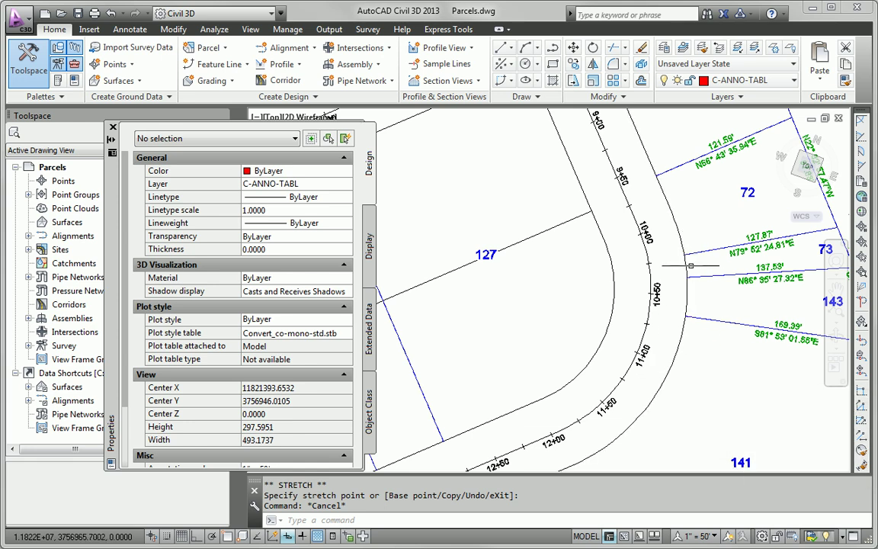
pyautogui.moveTo(685, 256)
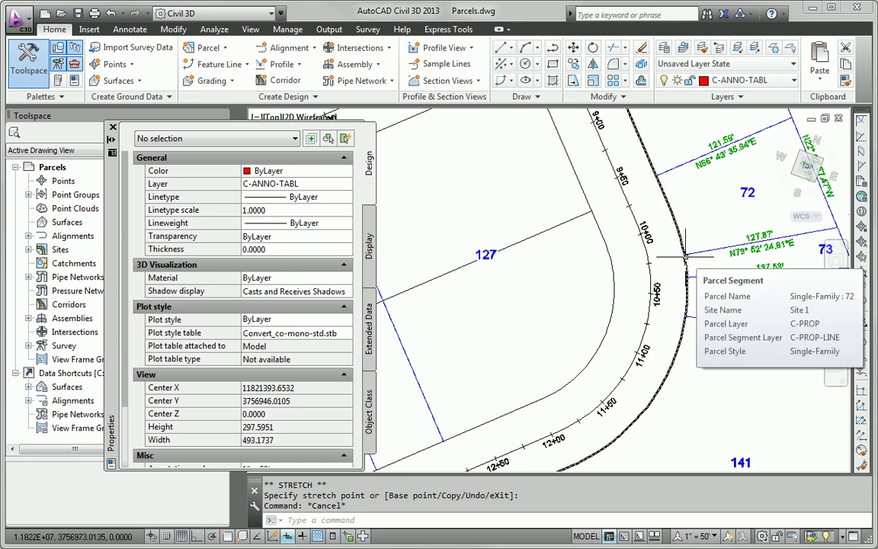
pyautogui.scroll(-5, 685, 257)
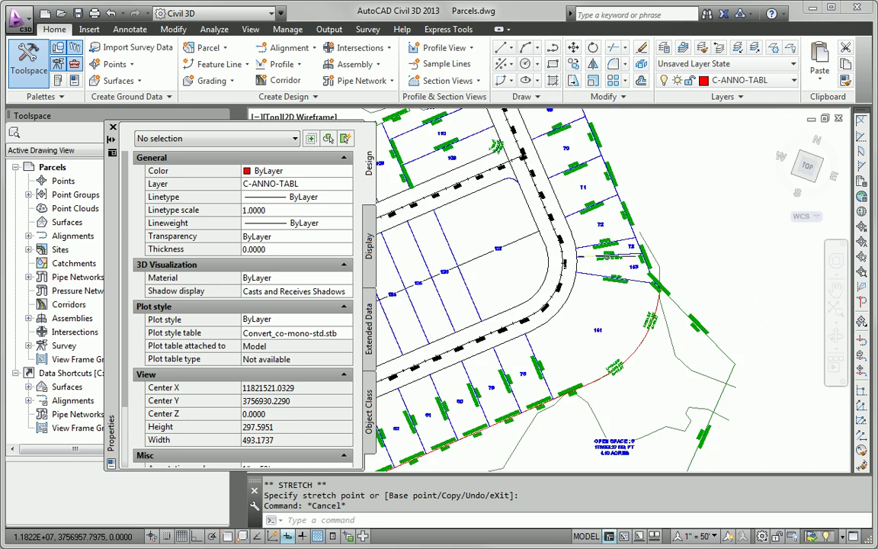
pyautogui.moveTo(640, 284); pyautogui.dragTo(642, 282, button='middle')
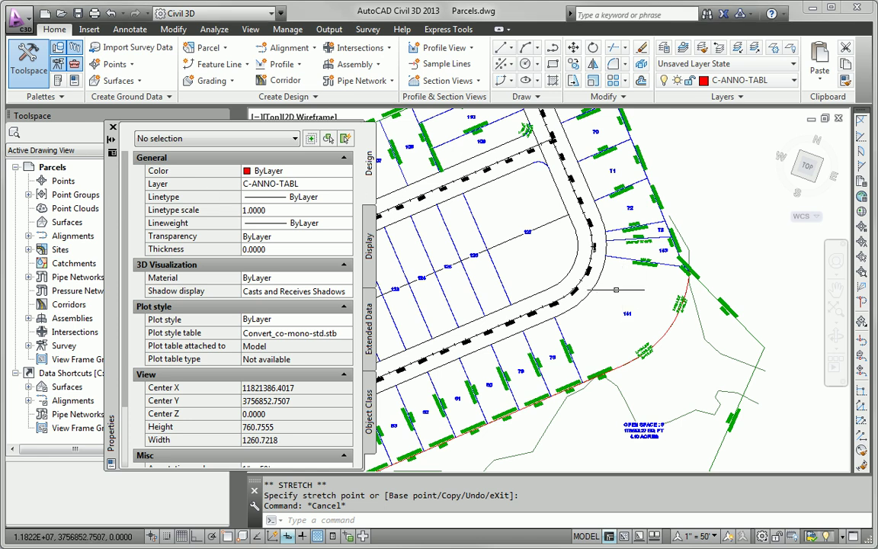
# Step: Drag the parcel 73 lot line's road-curve end down the curve, reshaping parcels 141 and 146
pyautogui.scroll(2, 616, 267)
pyautogui.moveTo(615, 268); pyautogui.dragTo(565, 323, button='middle')
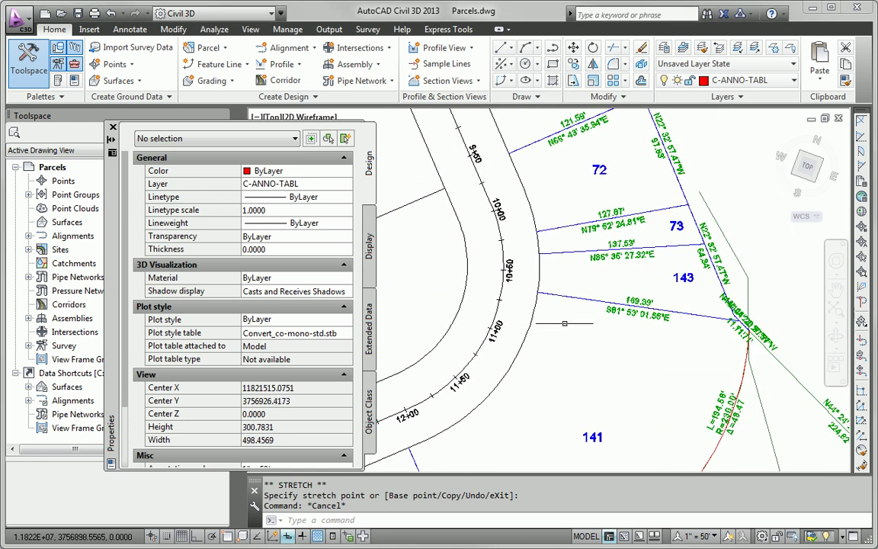
pyautogui.click(568, 303)
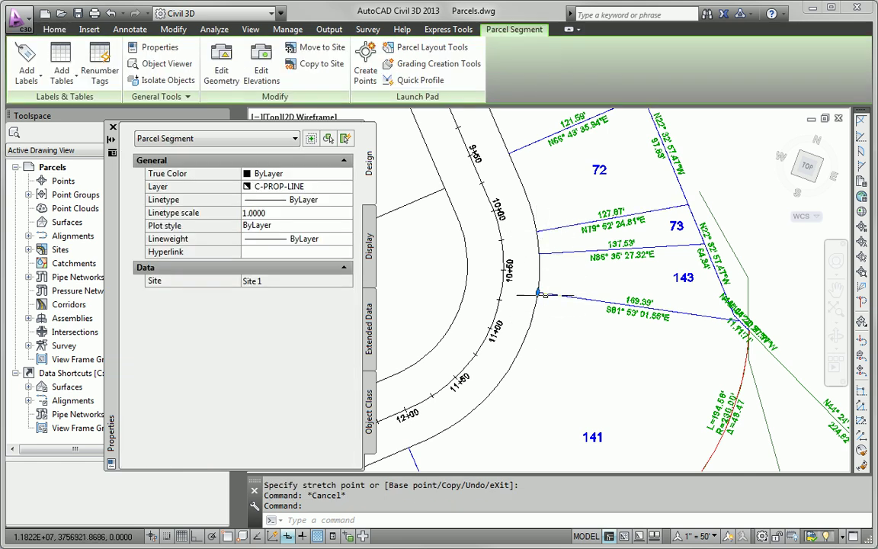
pyautogui.moveTo(570, 353); pyautogui.dragTo(564, 290, button='middle')
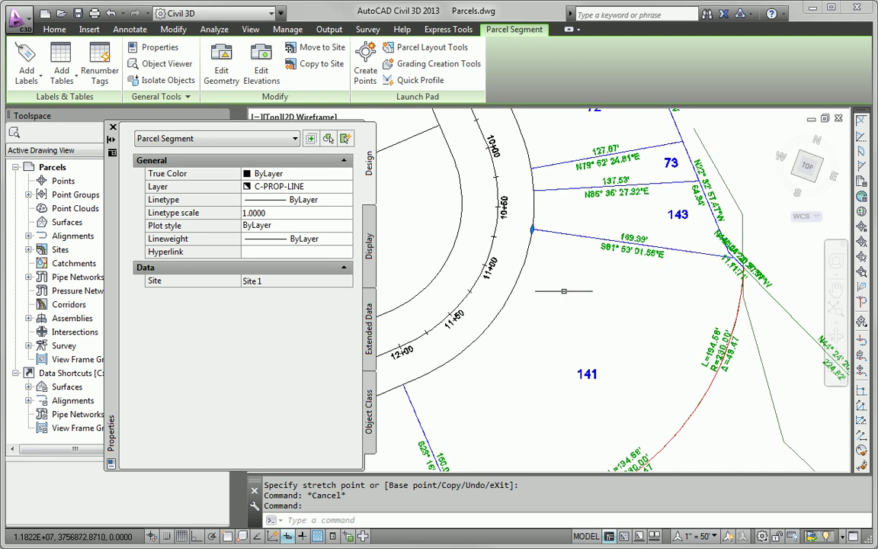
pyautogui.click(531, 228)
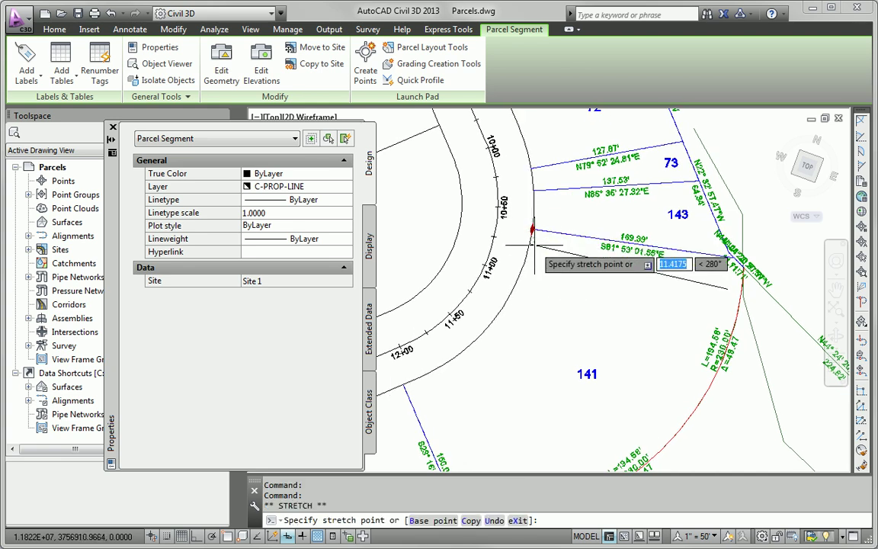
pyautogui.click(499, 324)
pyautogui.moveTo(475, 381); pyautogui.dragTo(498, 303, button='middle')
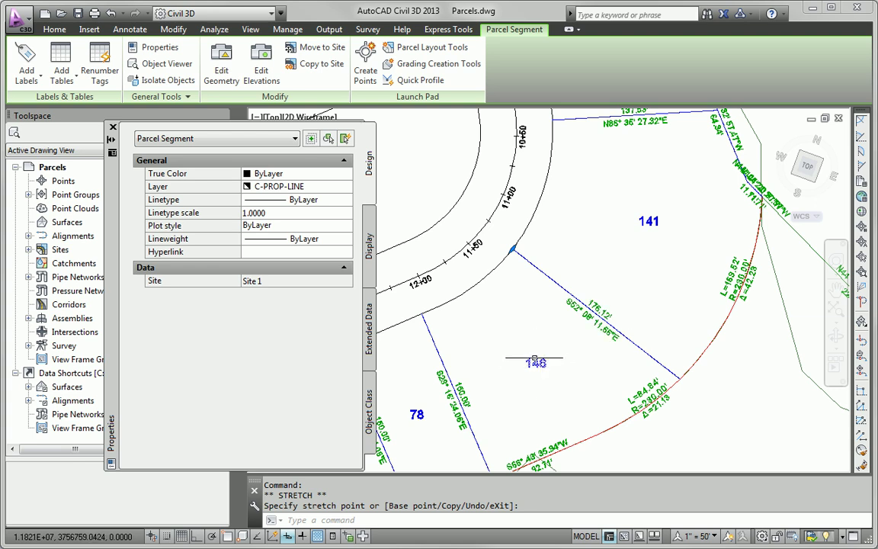
pyautogui.moveTo(533, 337)
pyautogui.mouseDown(button='middle')
pyautogui.moveTo(482, 344)
pyautogui.moveTo(489, 379)
pyautogui.mouseUp(button='middle')
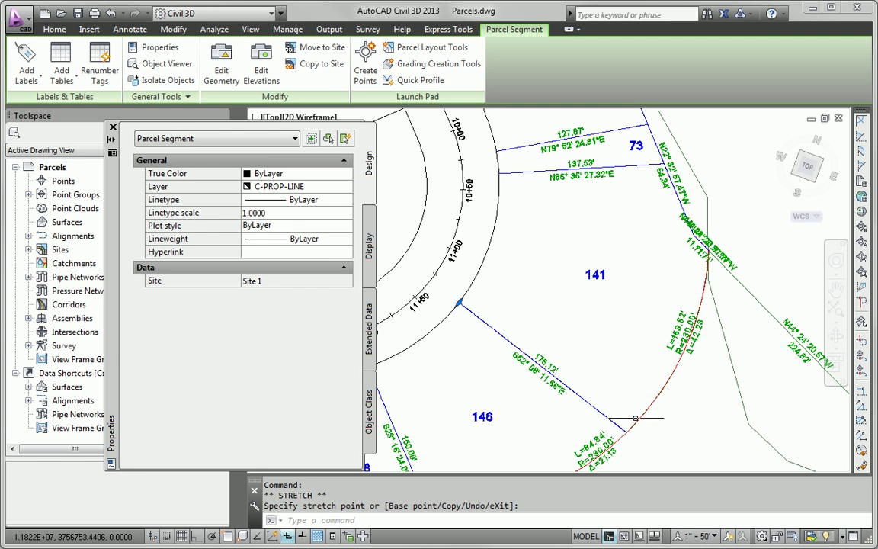
pyautogui.scroll(4, 719, 355)
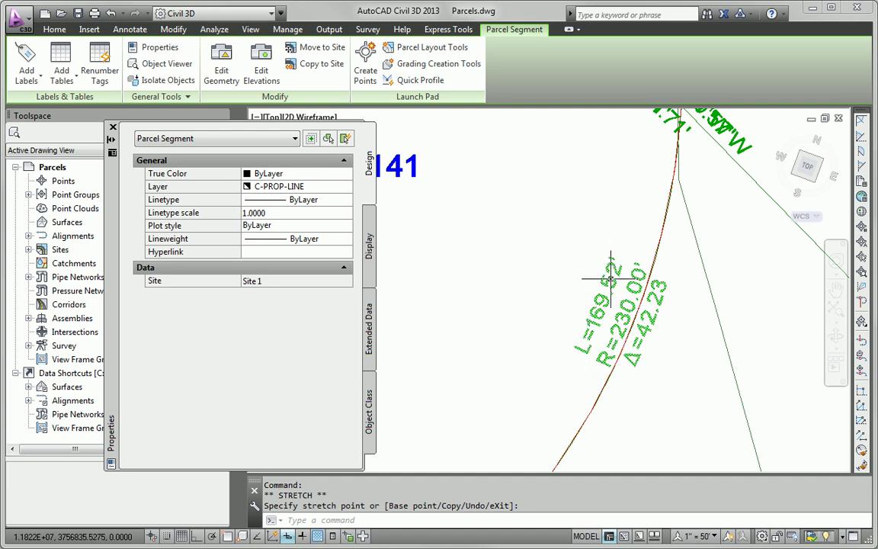
pyautogui.scroll(-2, 618, 316)
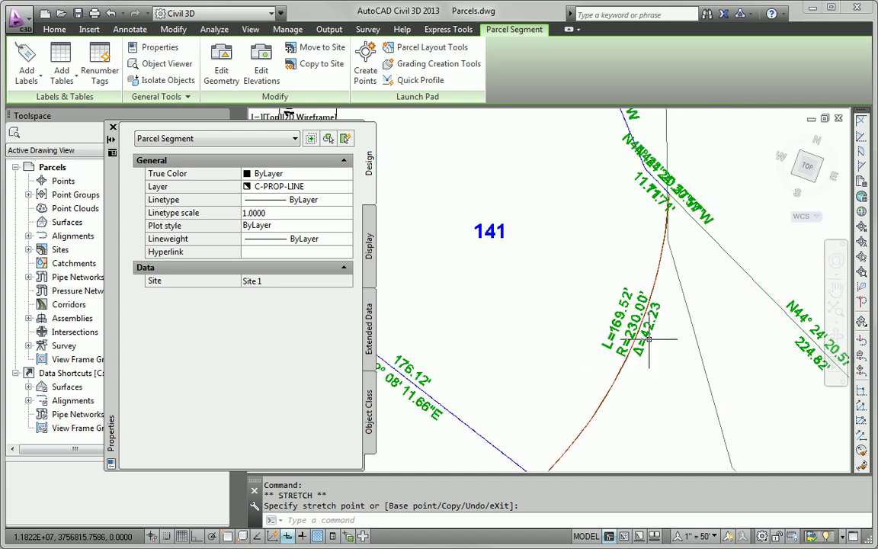
pyautogui.scroll(1, 646, 341)
pyautogui.scroll(-2, 647, 341)
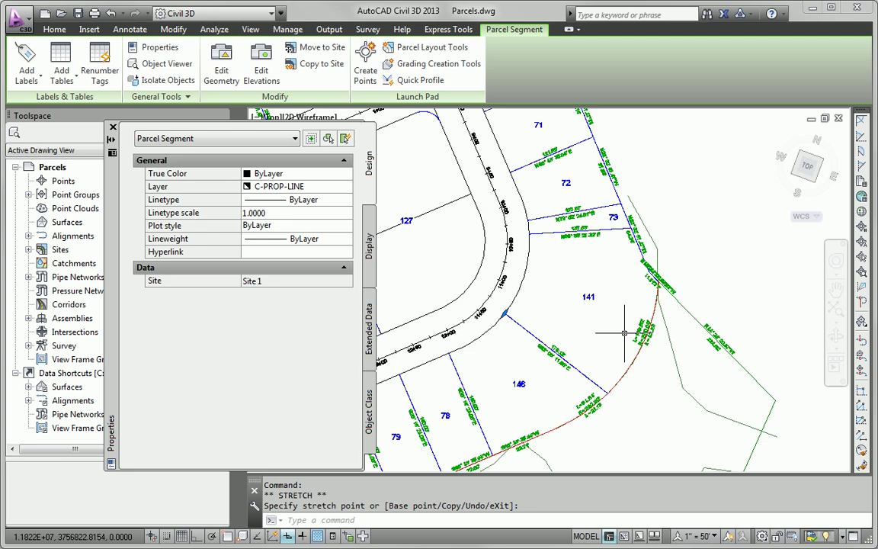
pyautogui.scroll(1, 547, 242)
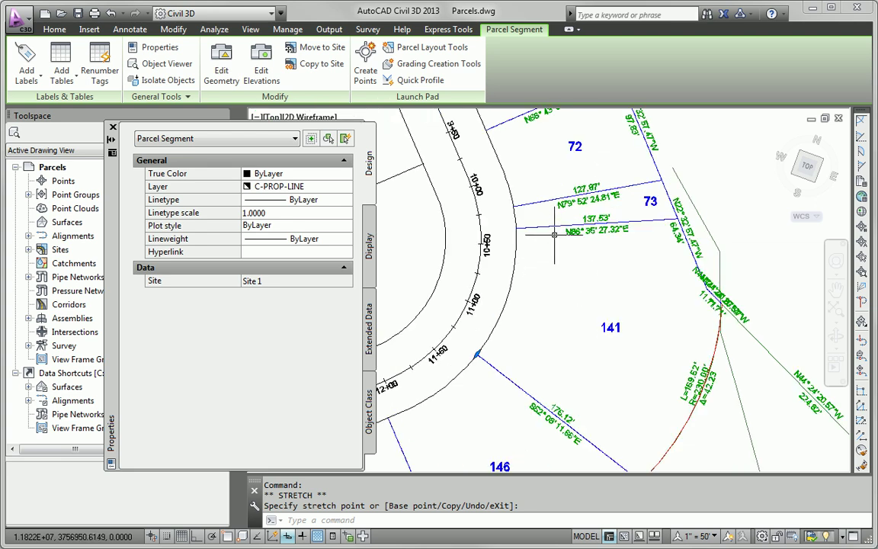
# Step: Grip-stretch the 73/141 lot line's road end down the curve, enlarging parcel 73, then clear the selection
pyautogui.click(515, 227)
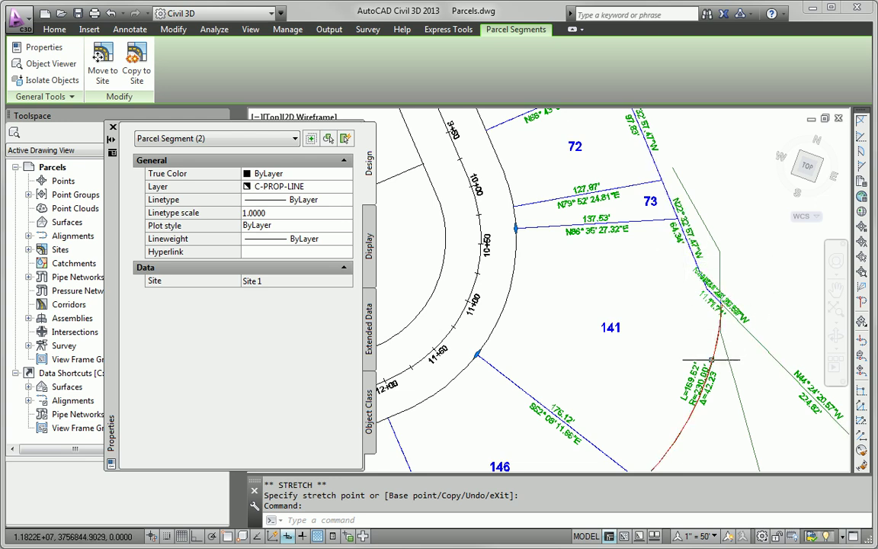
pyautogui.click(515, 228)
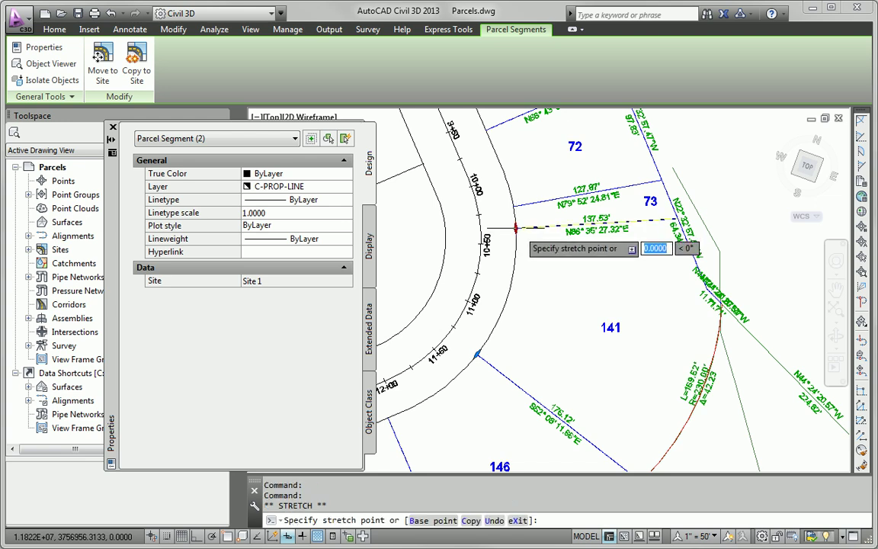
pyautogui.click(513, 278)
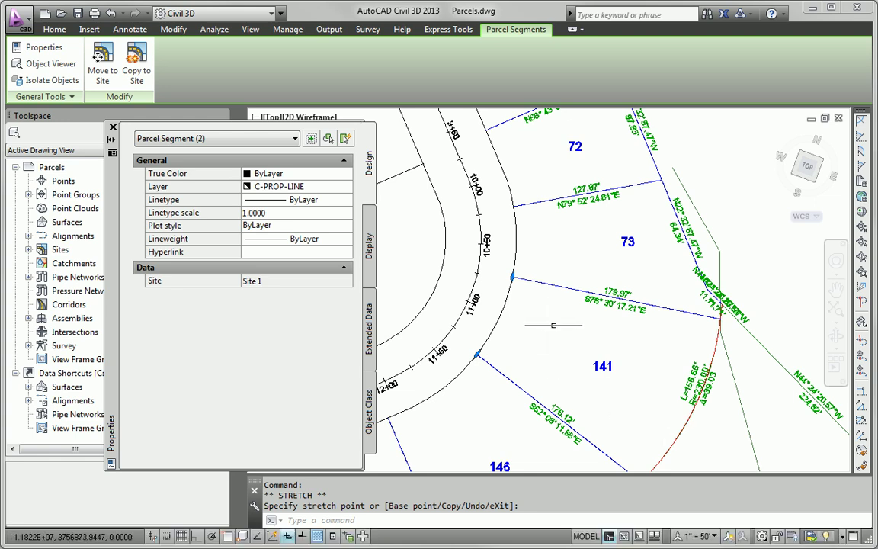
pyautogui.scroll(-3, 553, 326)
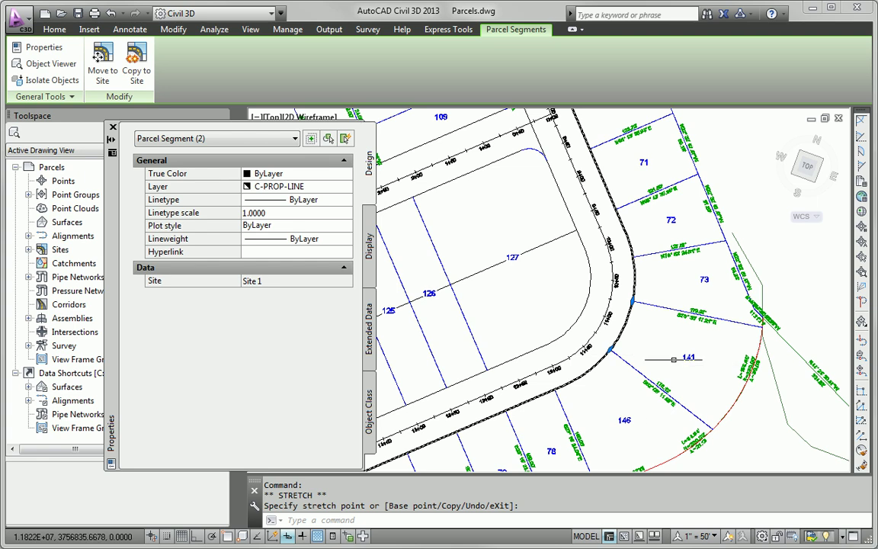
pyautogui.scroll(2, 647, 319)
pyautogui.press('Escape')
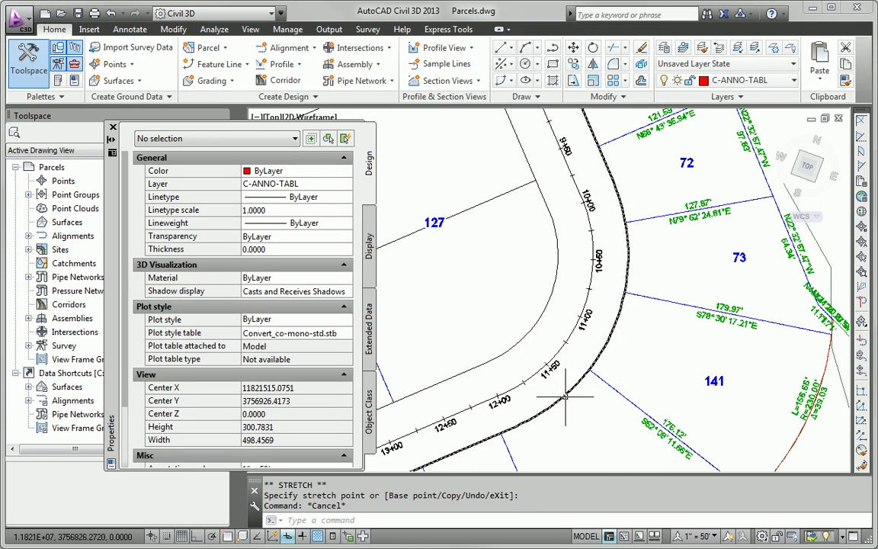
pyautogui.click(654, 297)
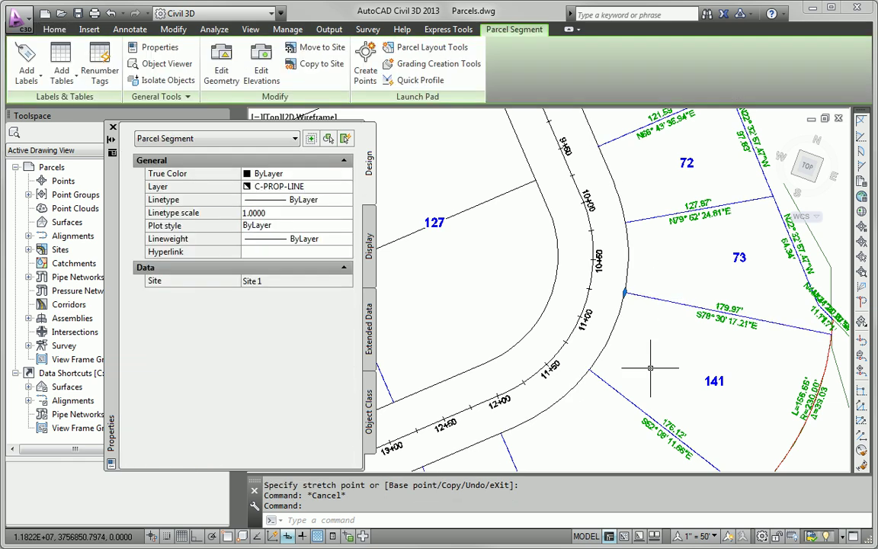
pyautogui.moveTo(648, 363); pyautogui.dragTo(586, 347, button='middle')
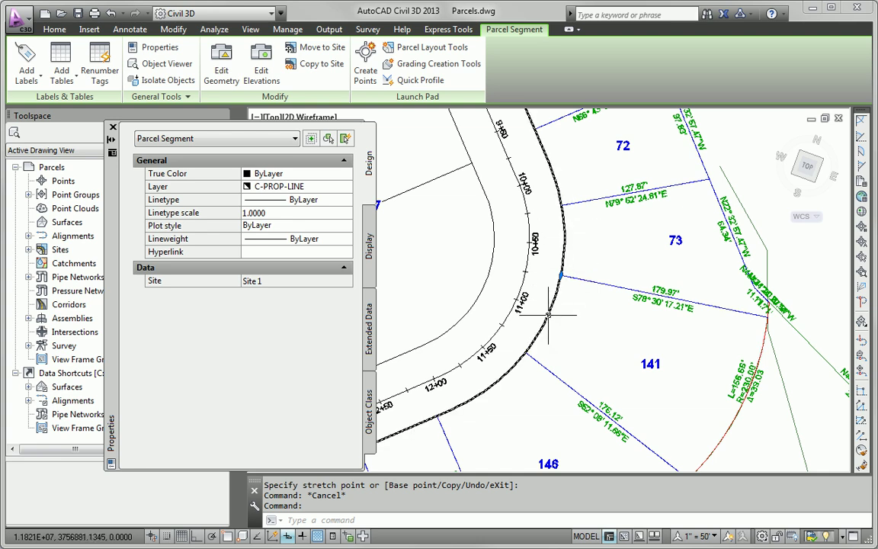
pyautogui.moveTo(549, 314)
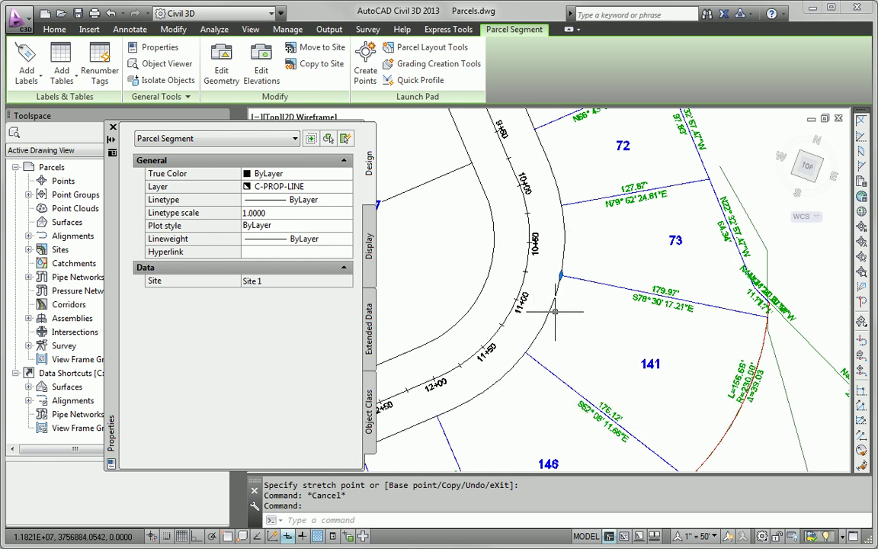
pyautogui.press('Escape')
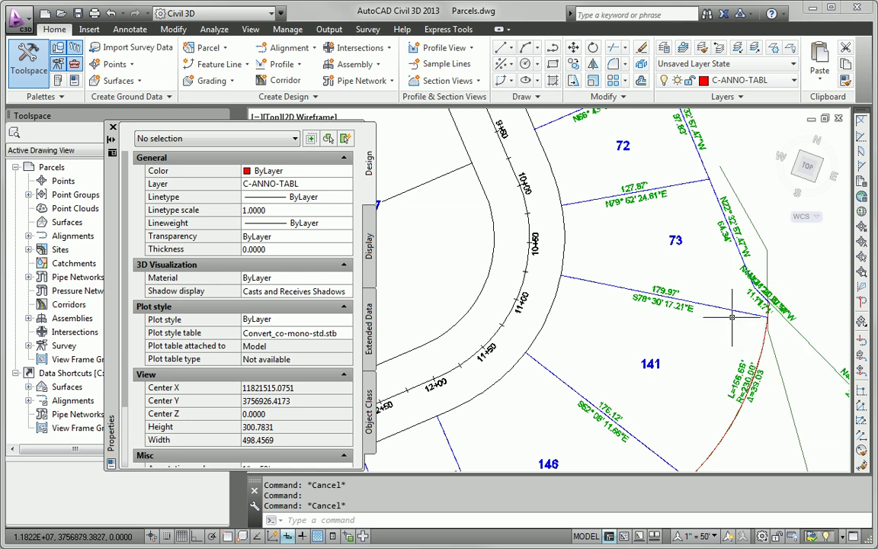
# Step: Slide the 179.97' lot line's end along the curve to 161.67' and select parcel 73 (16448.80 Sq. Ft.)
pyautogui.click(658, 295)
pyautogui.click(561, 275)
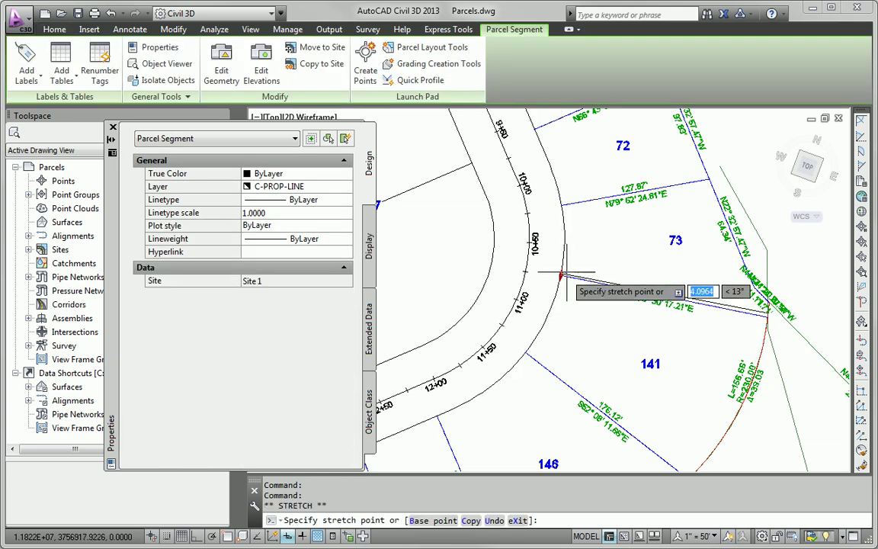
pyautogui.click(565, 244)
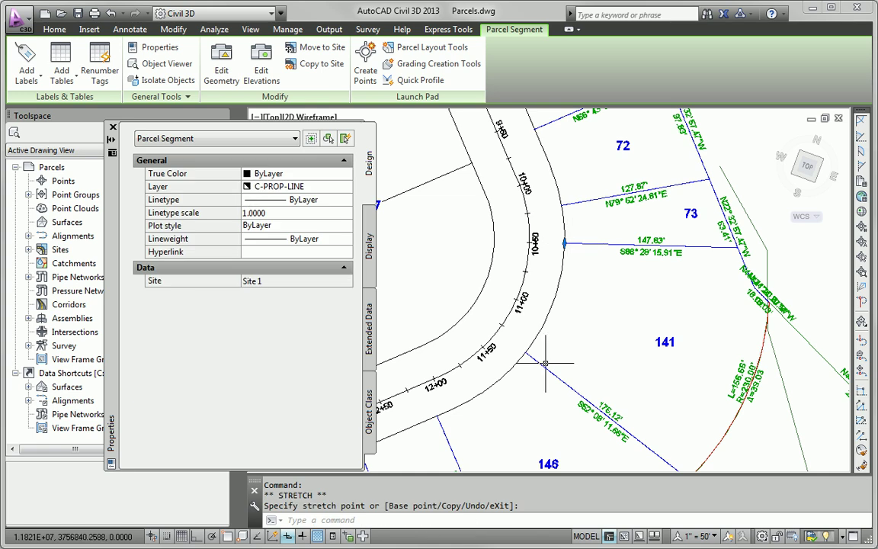
pyautogui.click(564, 243)
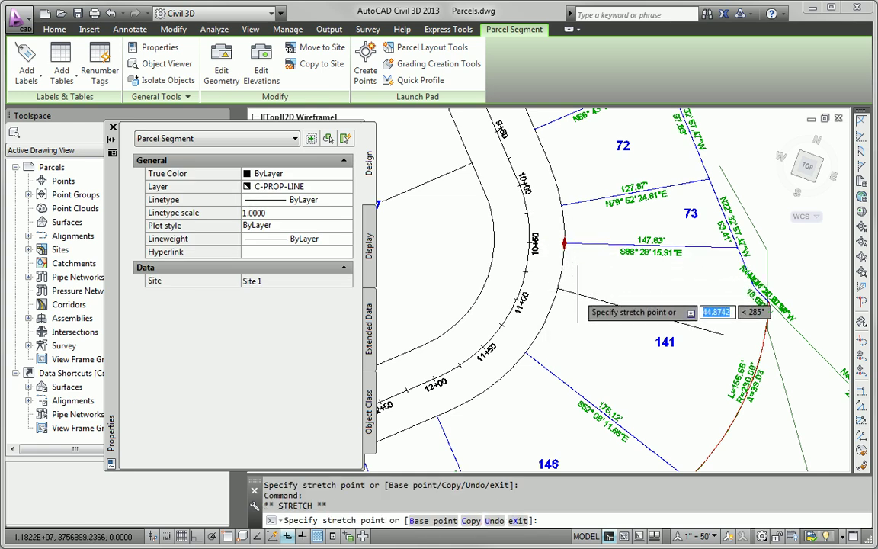
pyautogui.click(557, 288)
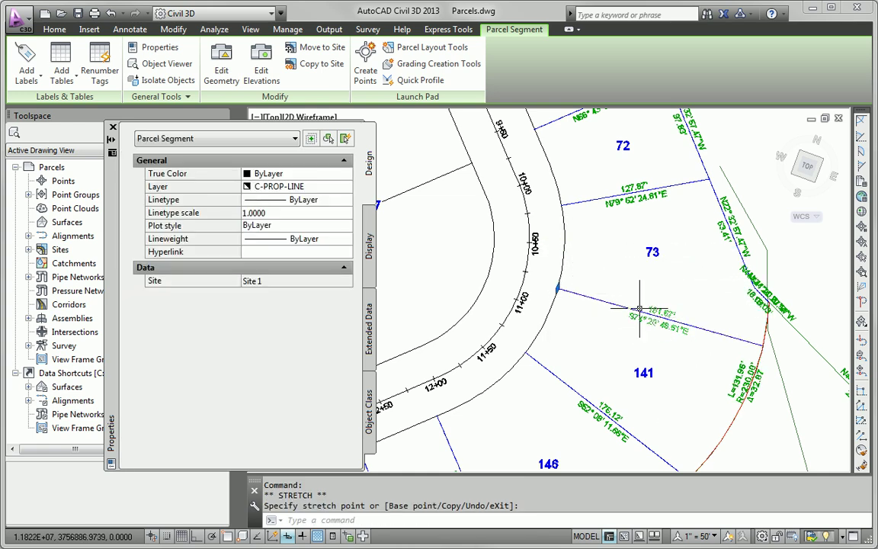
pyautogui.moveTo(640, 294); pyautogui.dragTo(528, 306, button='middle')
pyautogui.press('Escape')
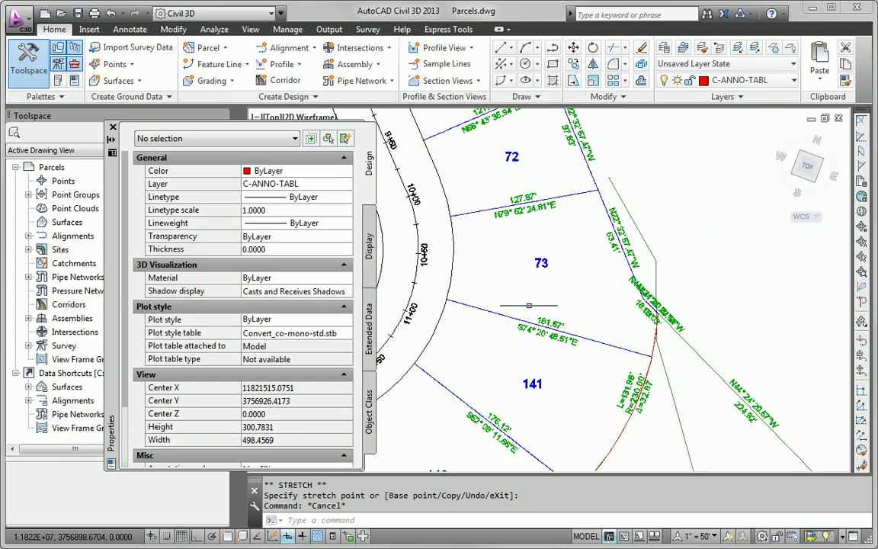
pyautogui.click(538, 263)
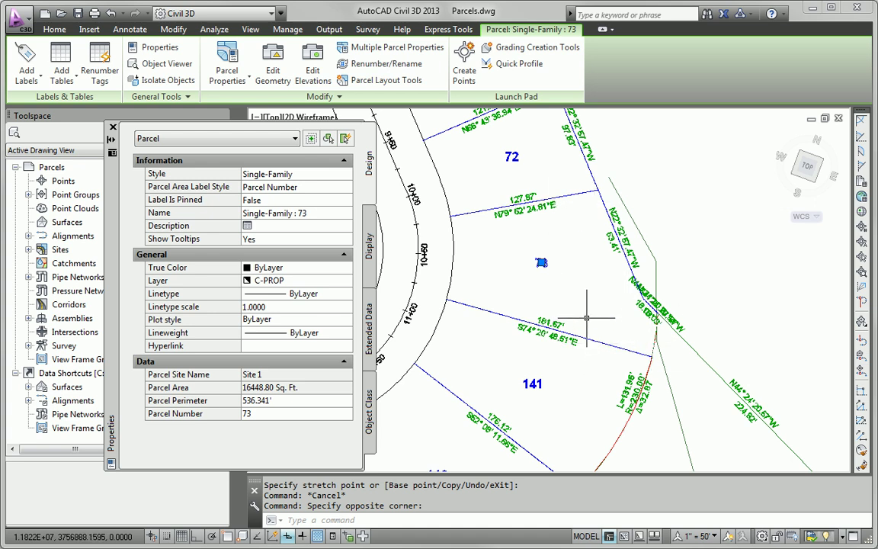
# Step: Set parcel 73's area label style to Name Square Foot & Acres
pyautogui.press('Escape')
pyautogui.click(540, 268)
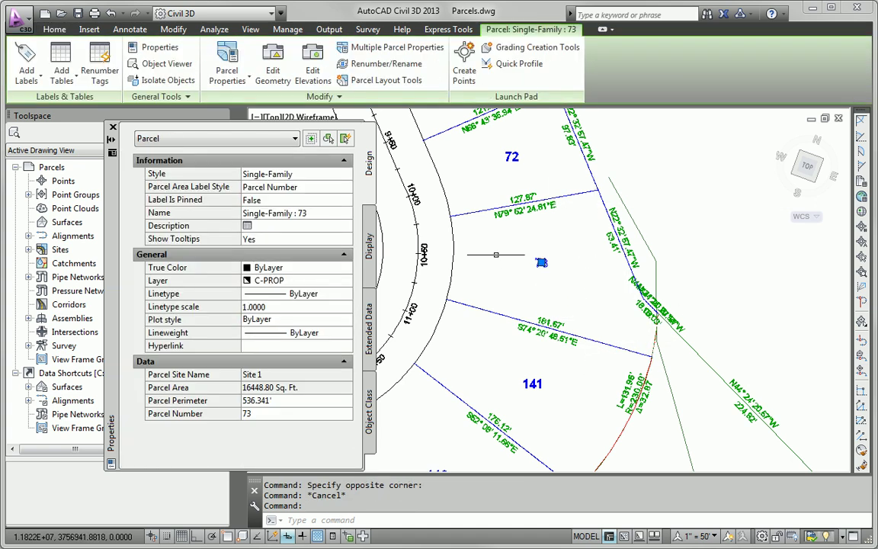
pyautogui.click(339, 178)
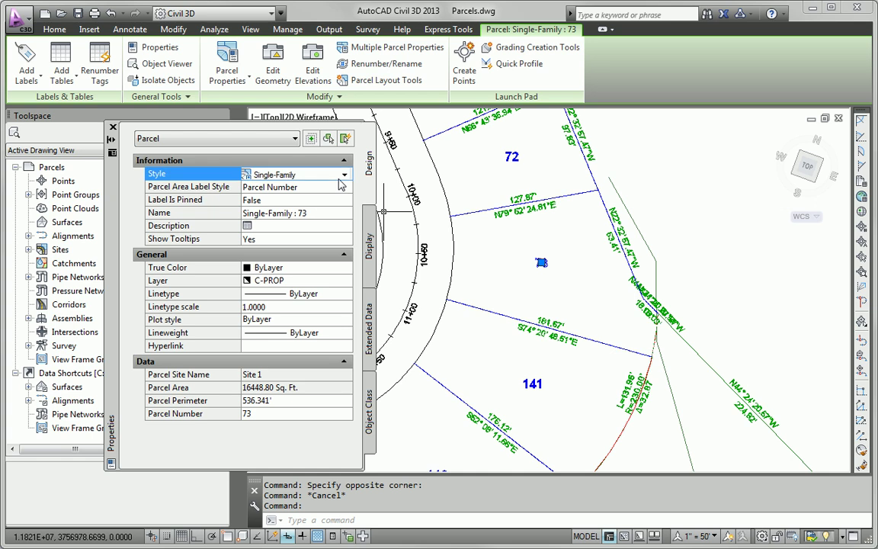
pyautogui.click(342, 188)
pyautogui.click(345, 187)
pyautogui.click(342, 215)
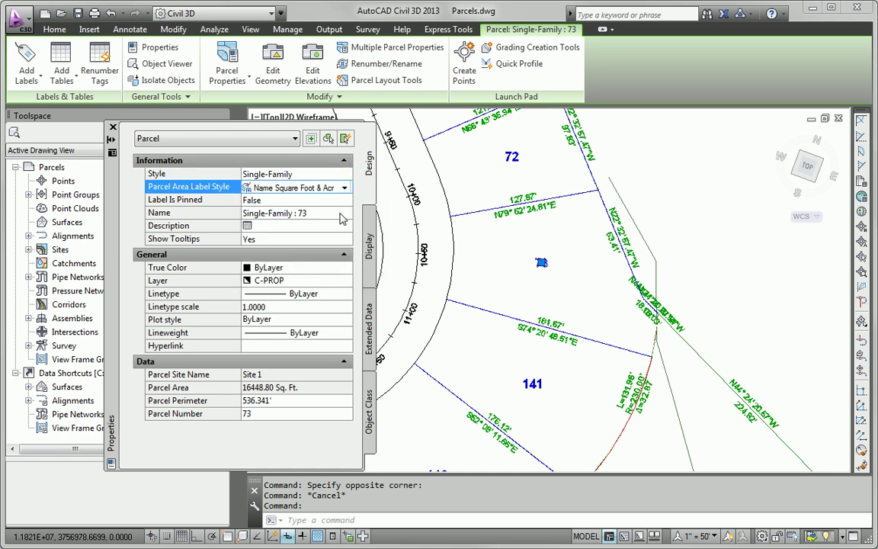
pyautogui.press('Escape')
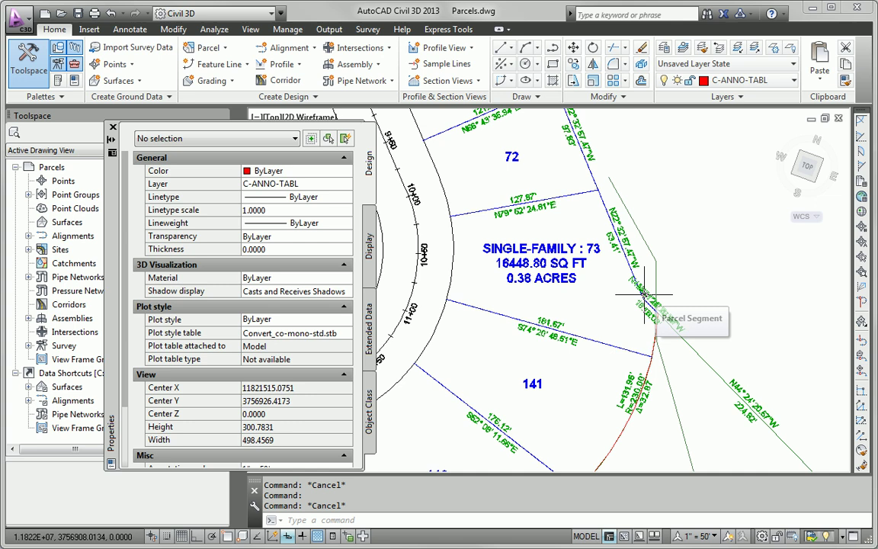
# Step: Grip-stretch the lot 73/141 boundary's road-side end until lot 73 reads 14510.28 SQ FT (0.33 acres)
pyautogui.click(579, 338)
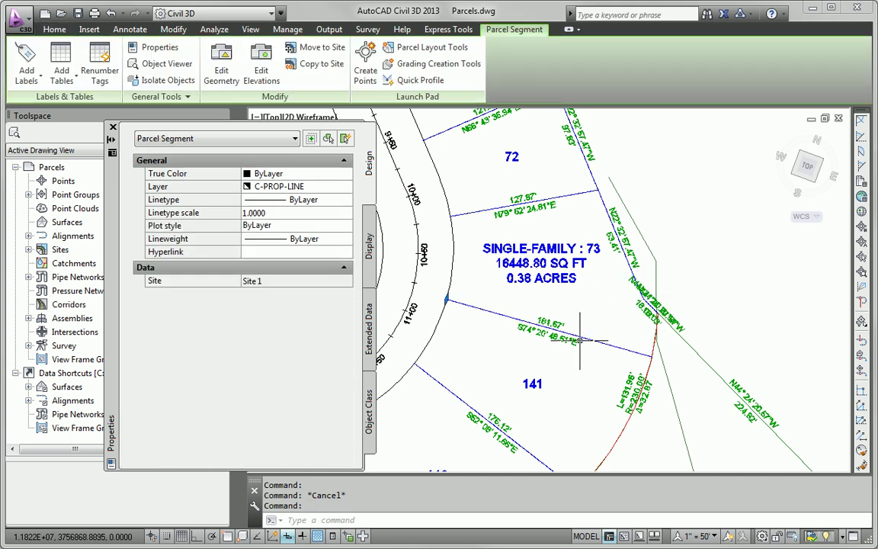
pyautogui.click(447, 300)
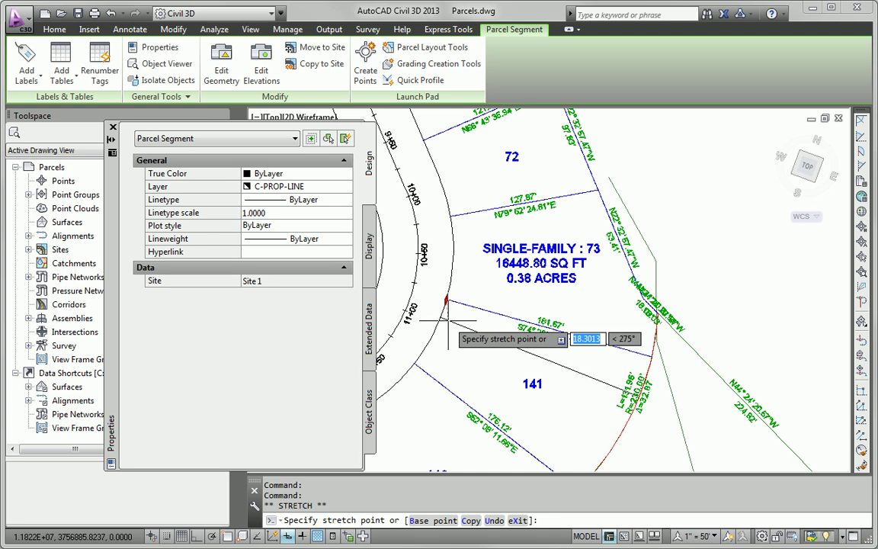
pyautogui.click(440, 317)
pyautogui.click(440, 316)
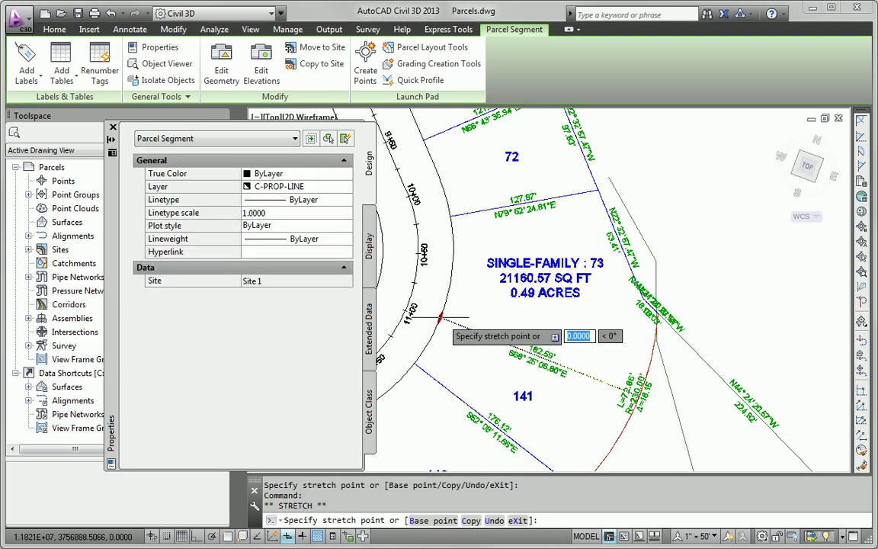
pyautogui.click(448, 292)
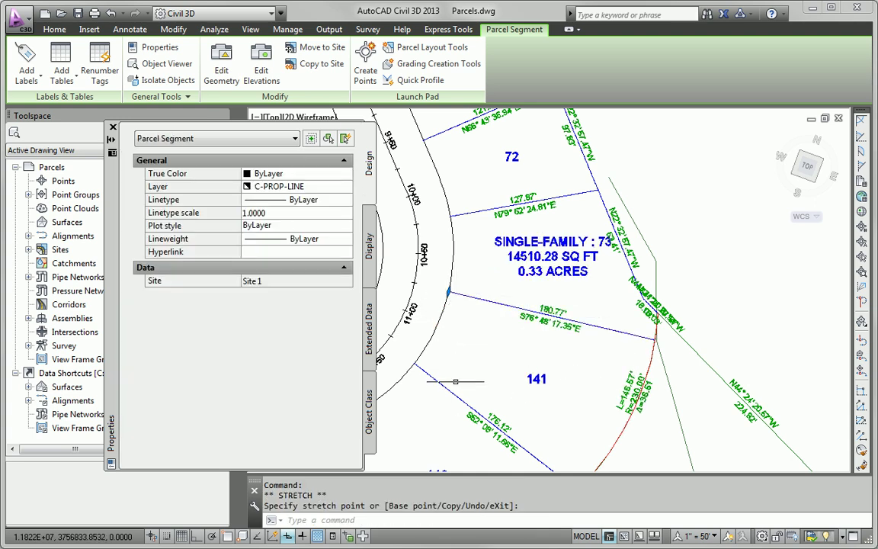
pyautogui.moveTo(456, 378)
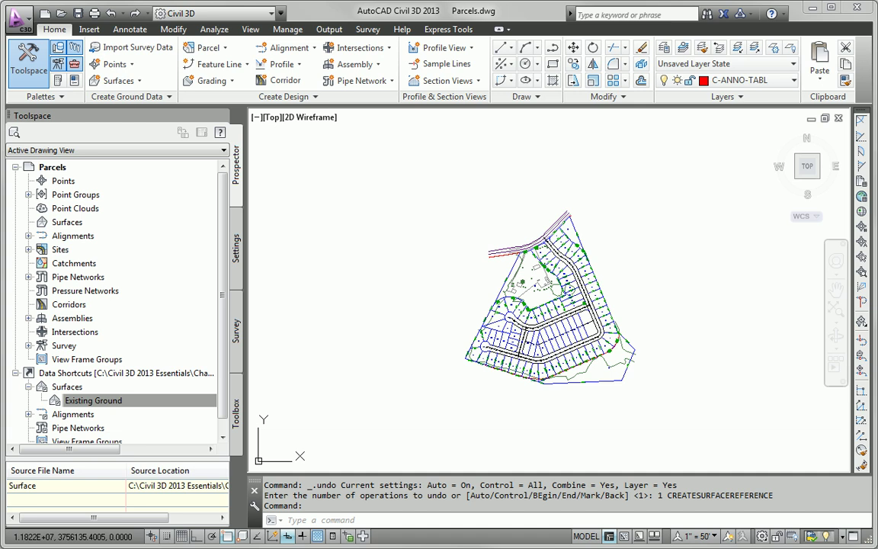
# Step: Start creating a data-shortcut reference to the Existing Ground surface
pyautogui.scroll(4, 579, 338)
pyautogui.scroll(2, 580, 338)
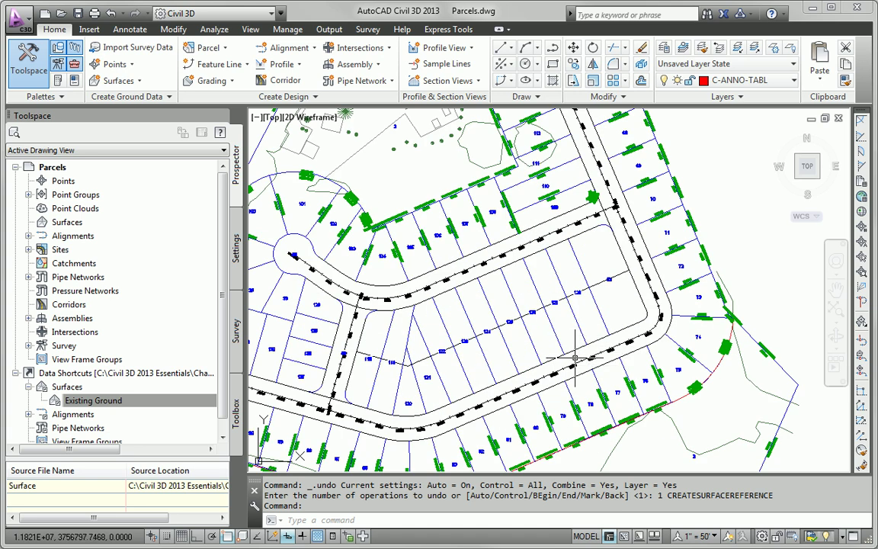
pyautogui.scroll(-2, 560, 379)
pyautogui.scroll(-2, 584, 290)
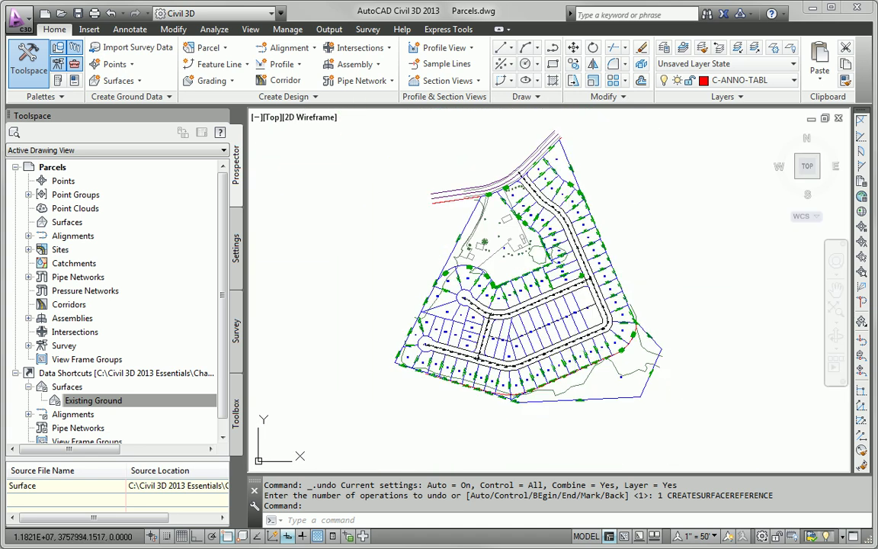
pyautogui.moveTo(561, 347)
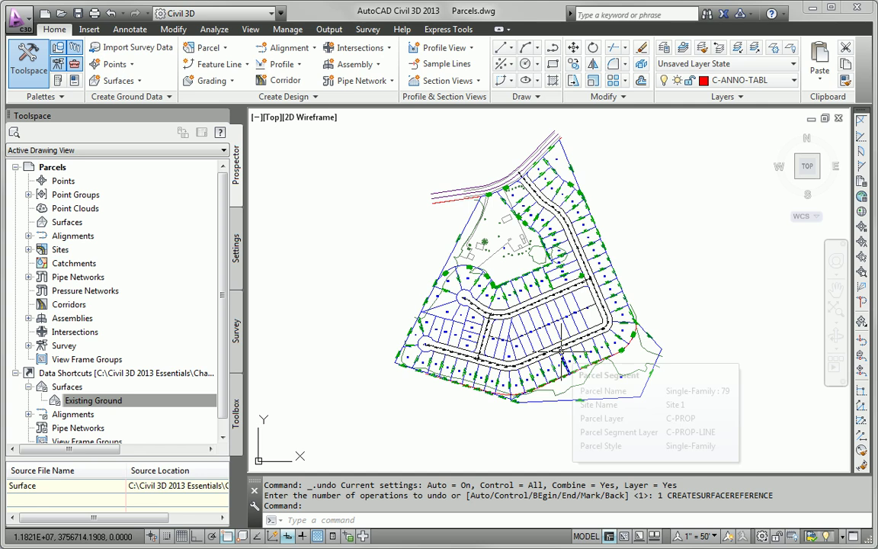
pyautogui.rightClick(79, 402)
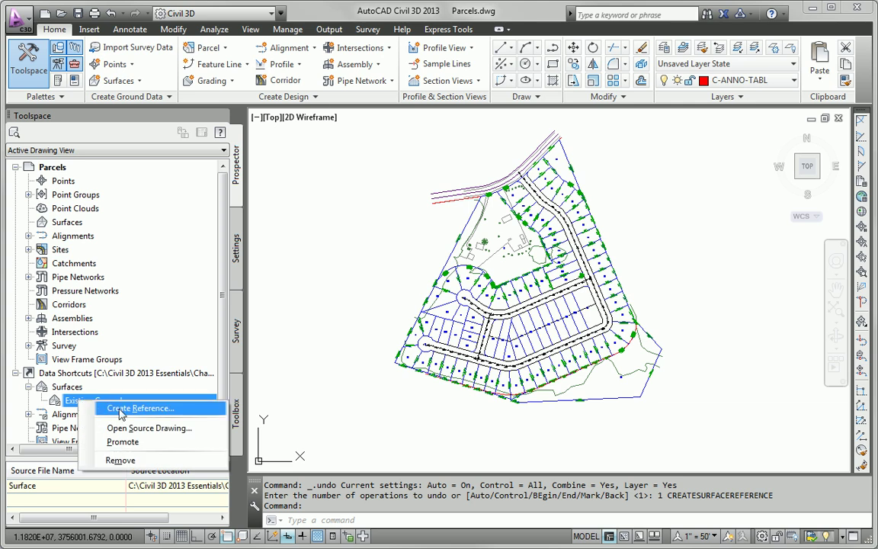
pyautogui.click(111, 408)
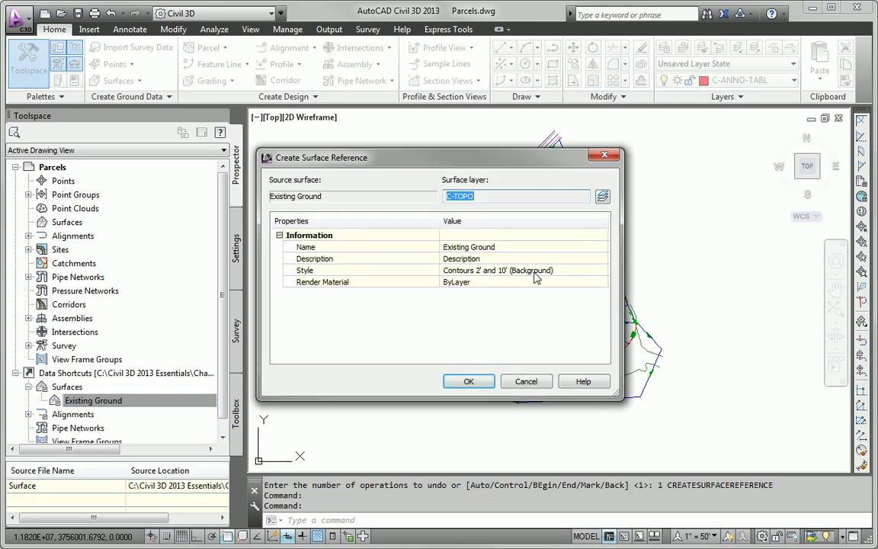
# Step: Give the reference the C-Existing Contours (1') style and create it
pyautogui.click(601, 272)
pyautogui.click(602, 271)
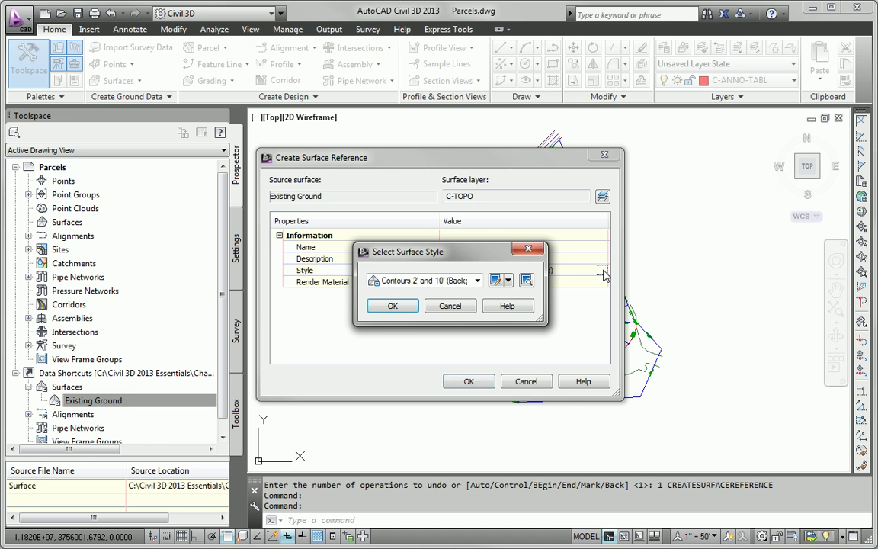
pyautogui.click(477, 280)
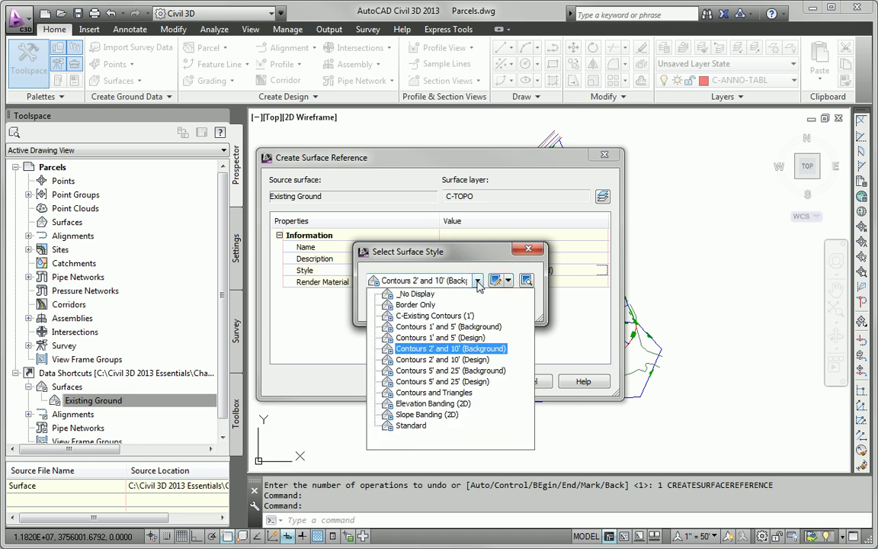
pyautogui.click(432, 316)
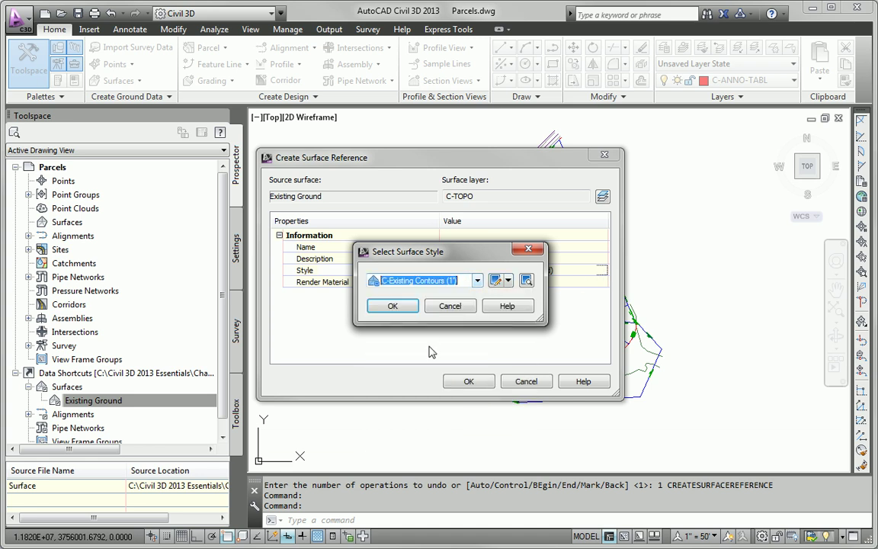
pyautogui.click(390, 304)
pyautogui.click(467, 382)
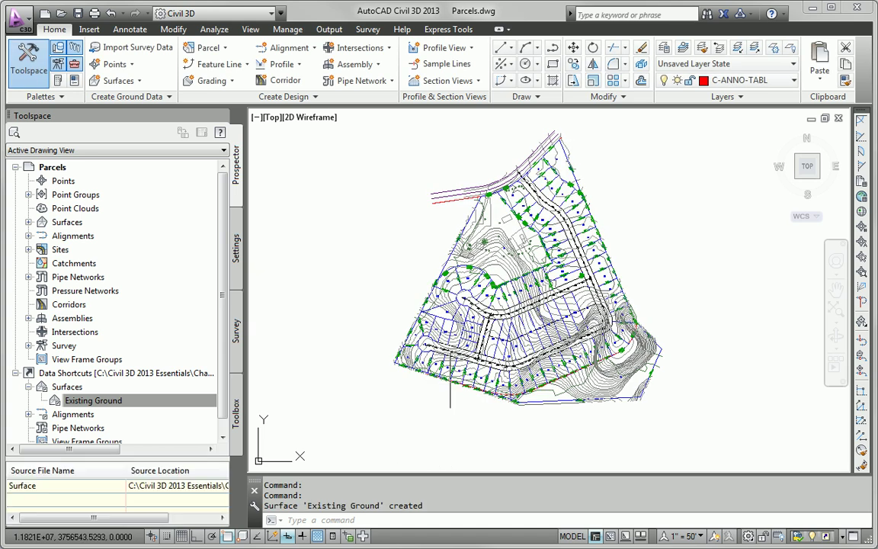
pyautogui.scroll(2, 655, 259)
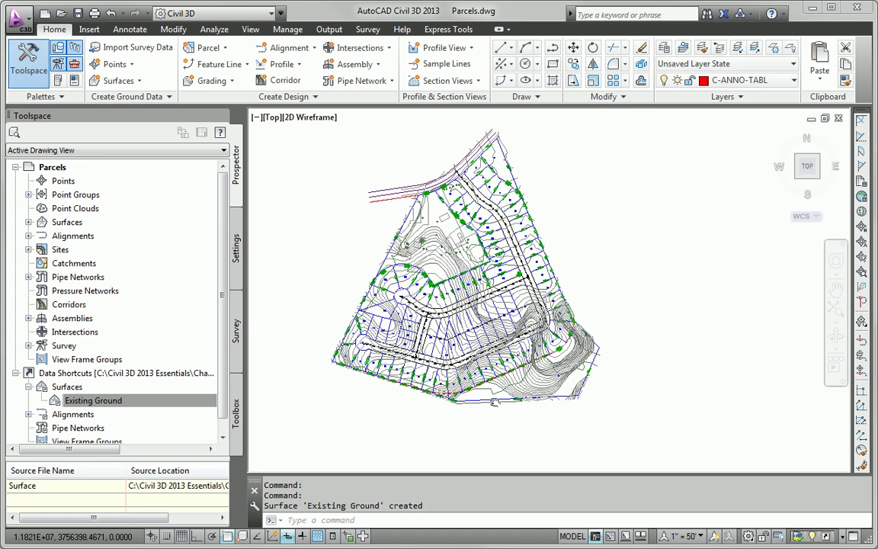
pyautogui.moveTo(435, 252); pyautogui.dragTo(373, 260, button='middle')
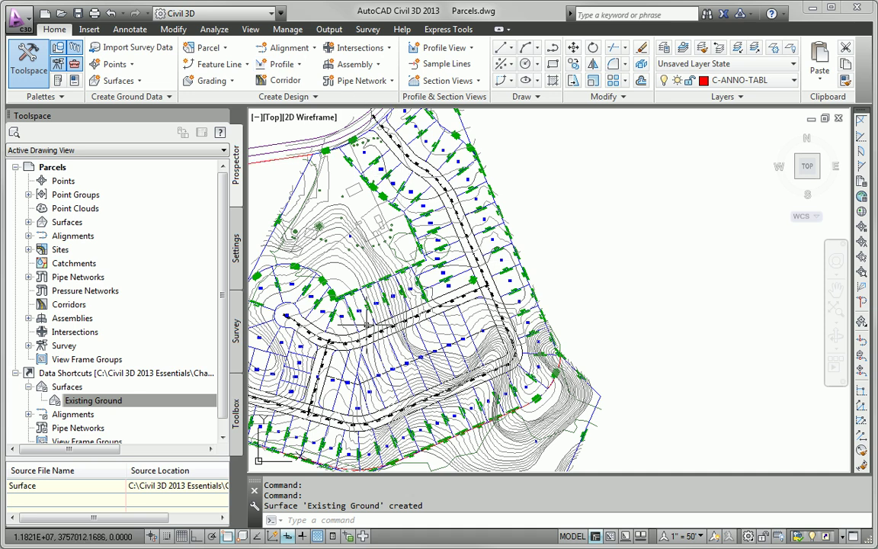
# Step: Sample the Existing Ground profile along Side Road A and create a profile view for it
pyautogui.click(293, 68)
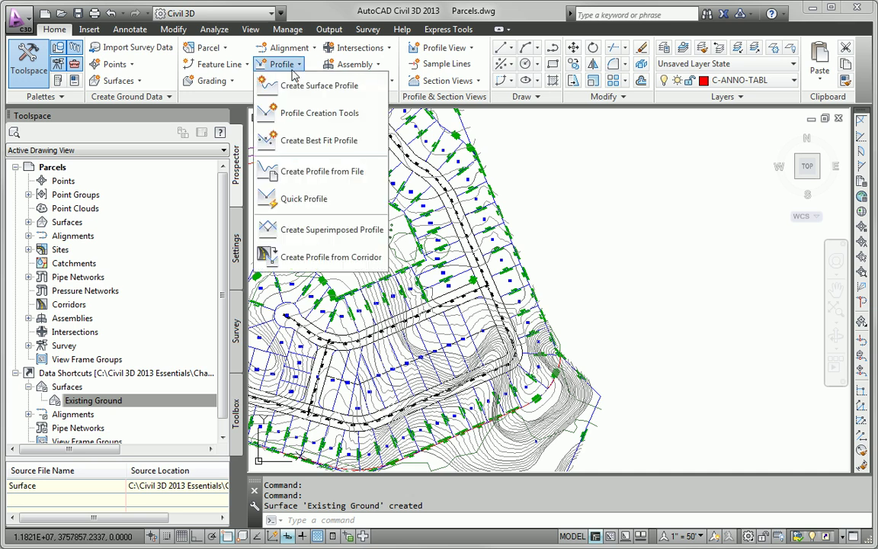
pyautogui.click(301, 83)
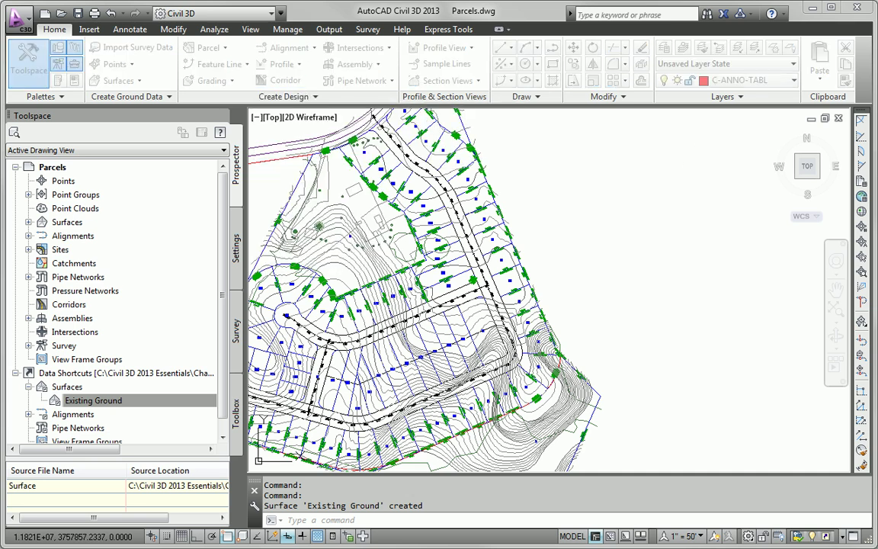
pyautogui.click(675, 245)
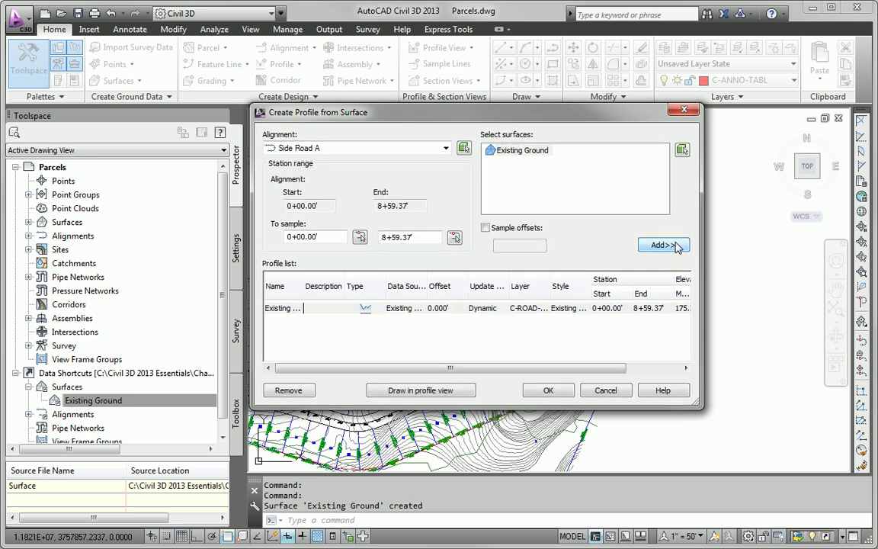
pyautogui.click(425, 392)
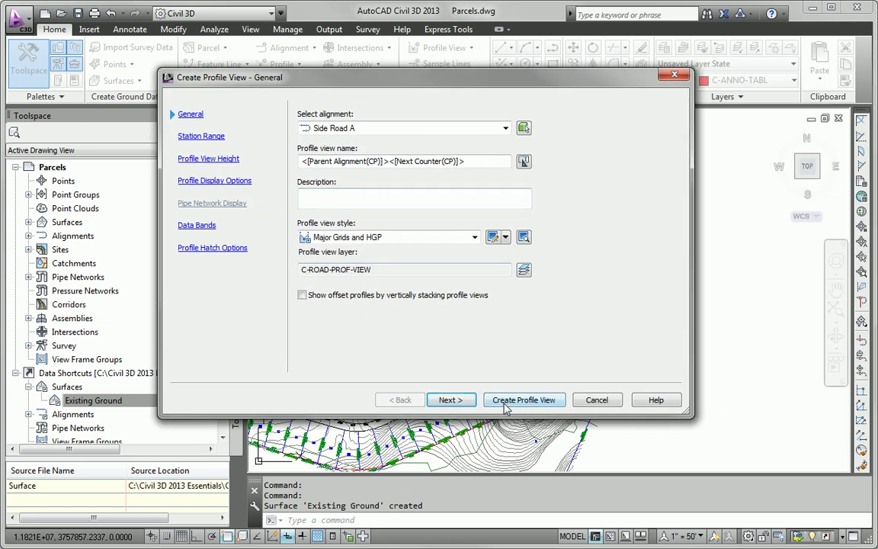
pyautogui.click(524, 399)
# Step: Place the Side Road A2 profile view origin to the right of the site plan
pyautogui.scroll(-4, 472, 358)
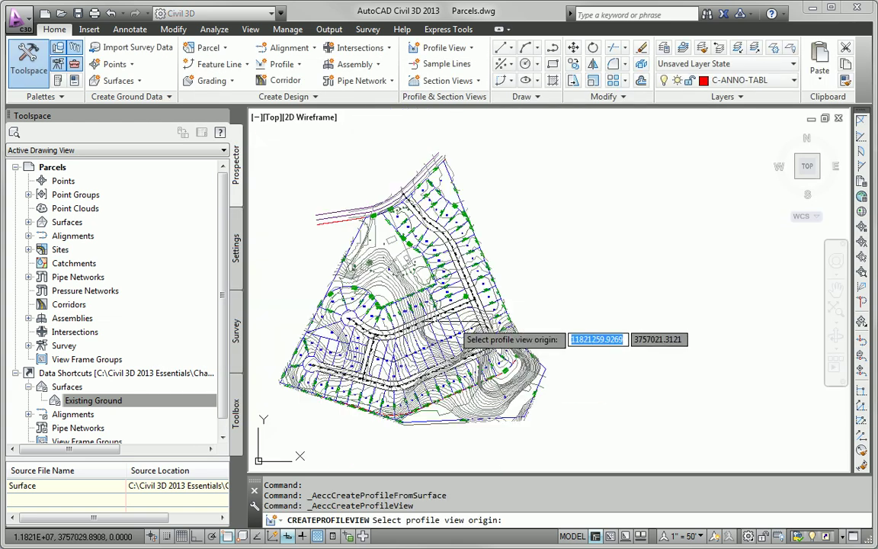
pyautogui.click(556, 321)
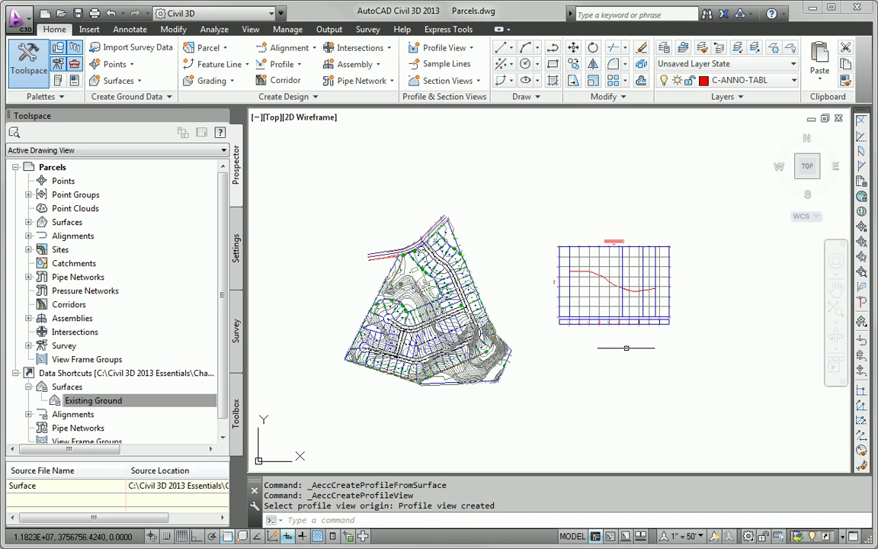
pyautogui.moveTo(556, 322); pyautogui.dragTo(467, 322, button='middle')
pyautogui.scroll(5, 517, 322)
pyautogui.scroll(-5, 517, 293)
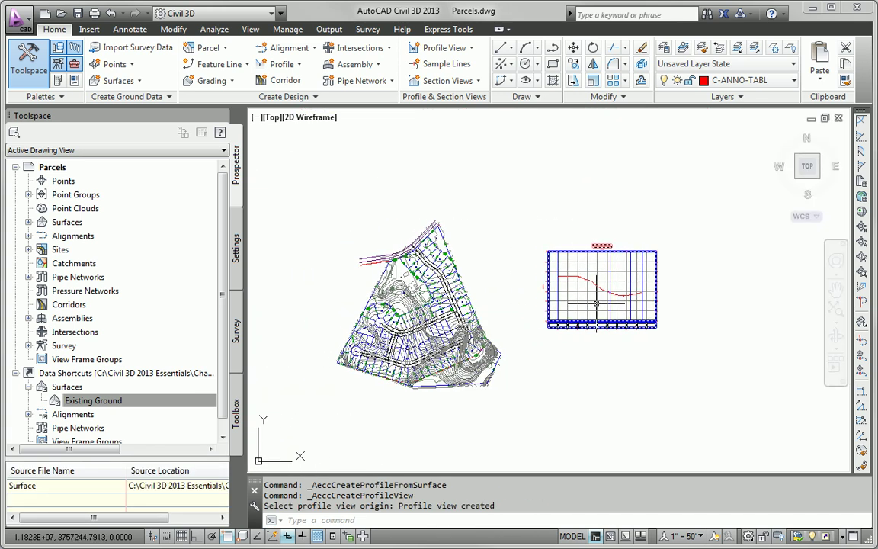
# Step: Select the Existing Ground surface shortcut in the Prospector
pyautogui.moveTo(595, 304)
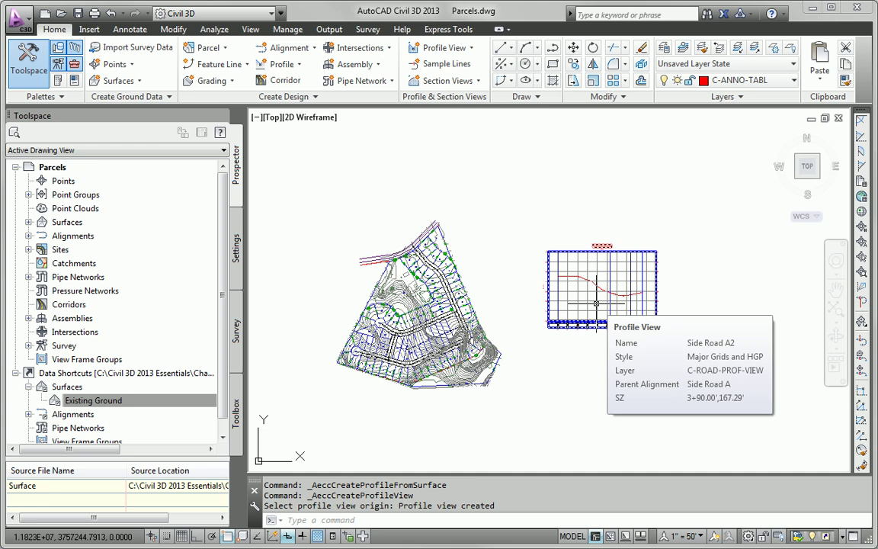
pyautogui.click(90, 401)
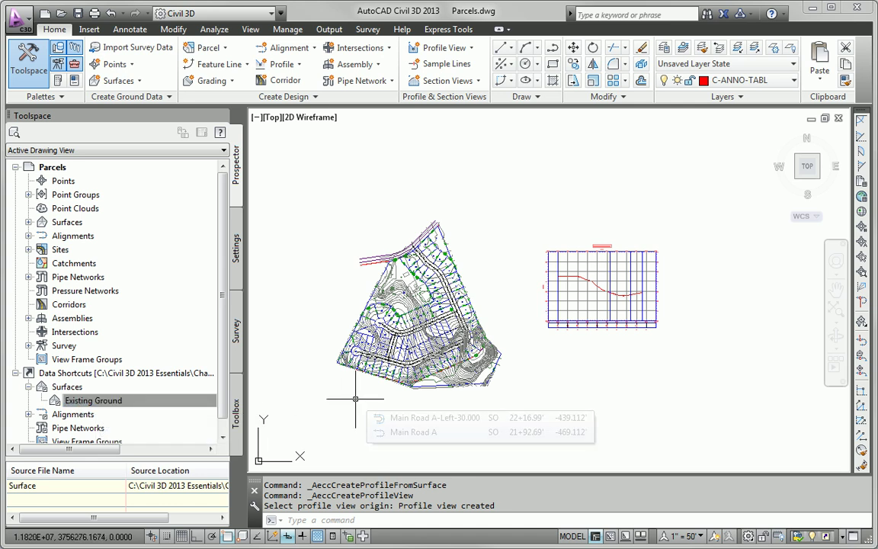
pyautogui.scroll(2, 359, 398)
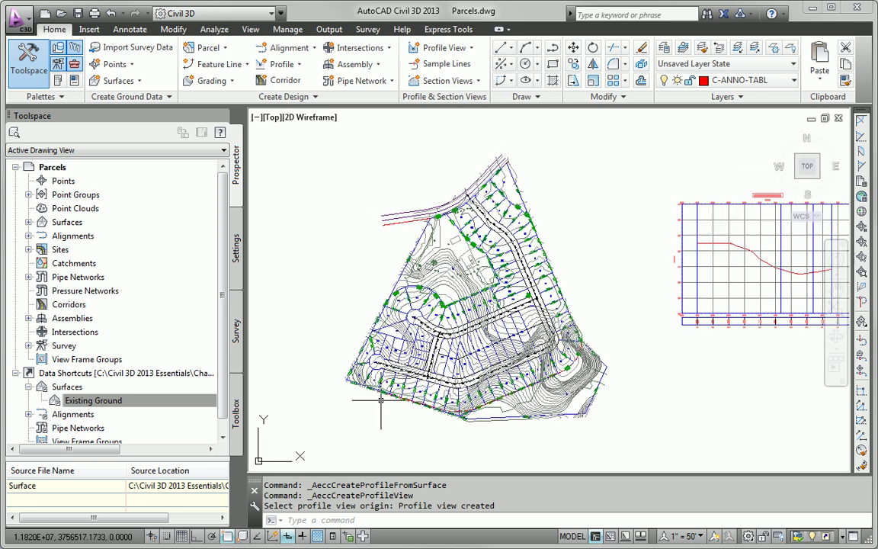